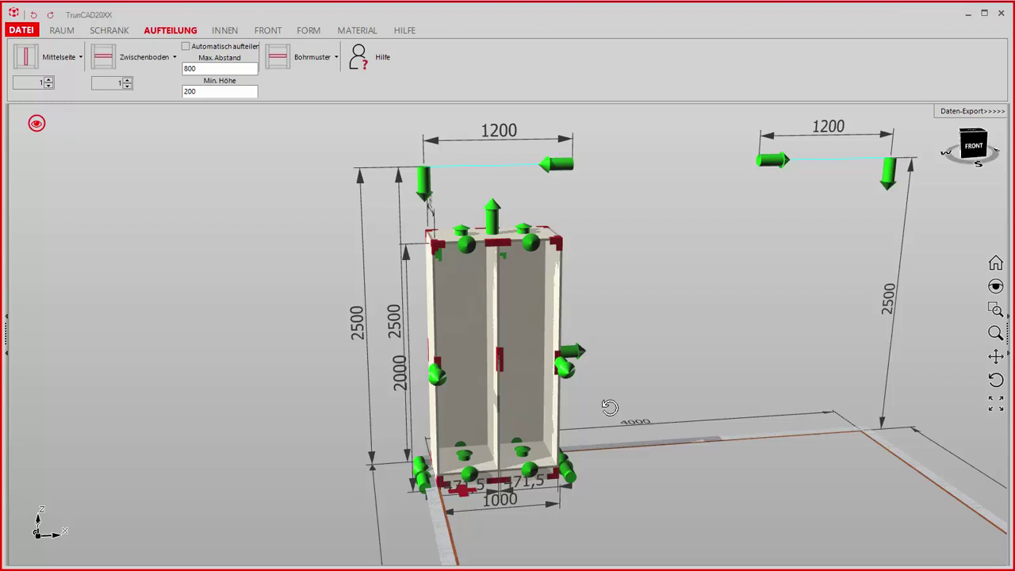
# Place an intermediate shelf (Zwischenboden) in the left compartment of the 1000 × 2000 cabinet
pyautogui.moveTo(611, 407); pyautogui.dragTo(617, 408, button='middle')
pyautogui.click(102, 62)
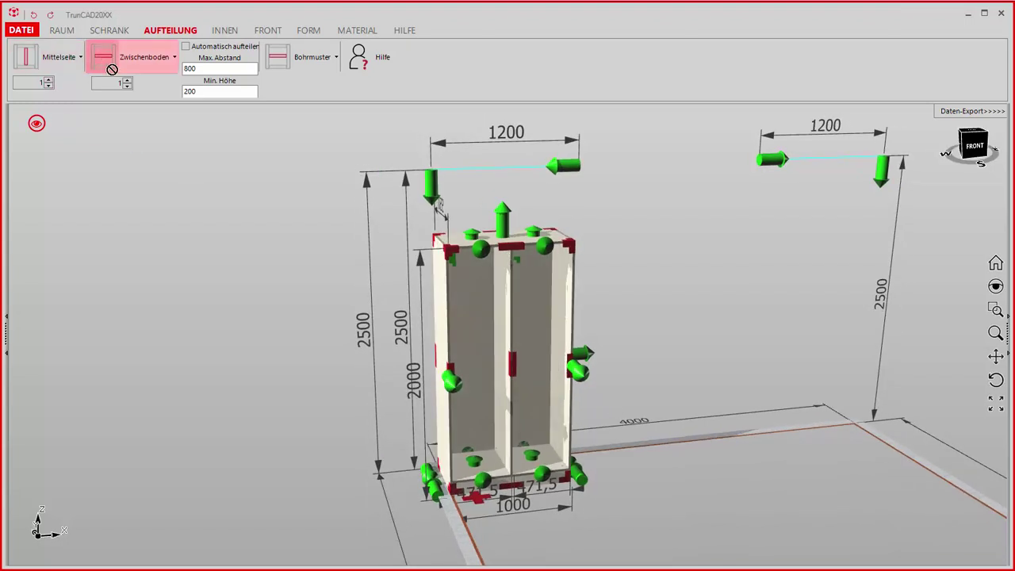
pyautogui.click(462, 318)
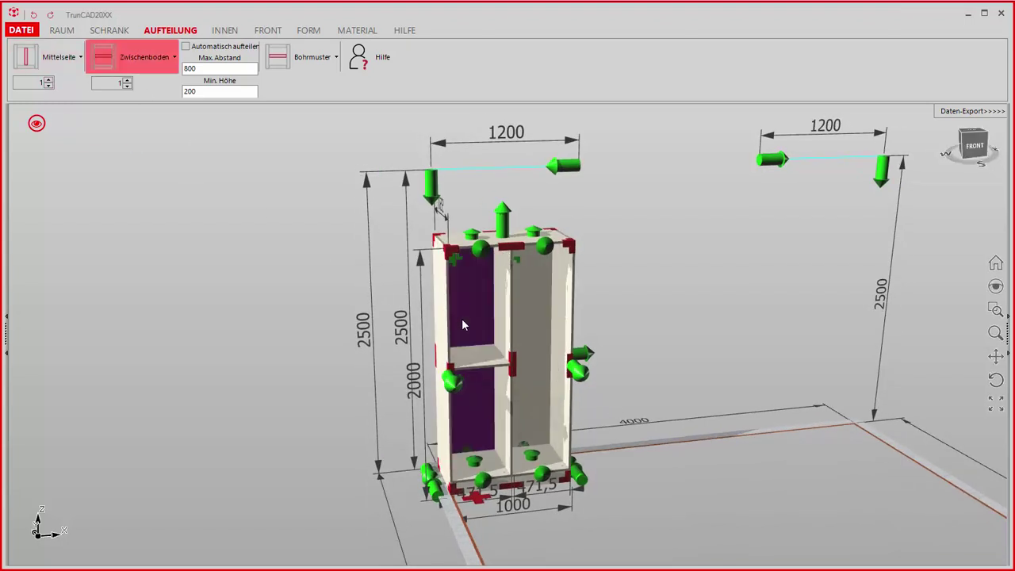
pyautogui.moveTo(462, 318)
pyautogui.mouseDown(button='middle')
pyautogui.moveTo(710, 484)
pyautogui.moveTo(702, 479)
pyautogui.mouseUp(button='middle')
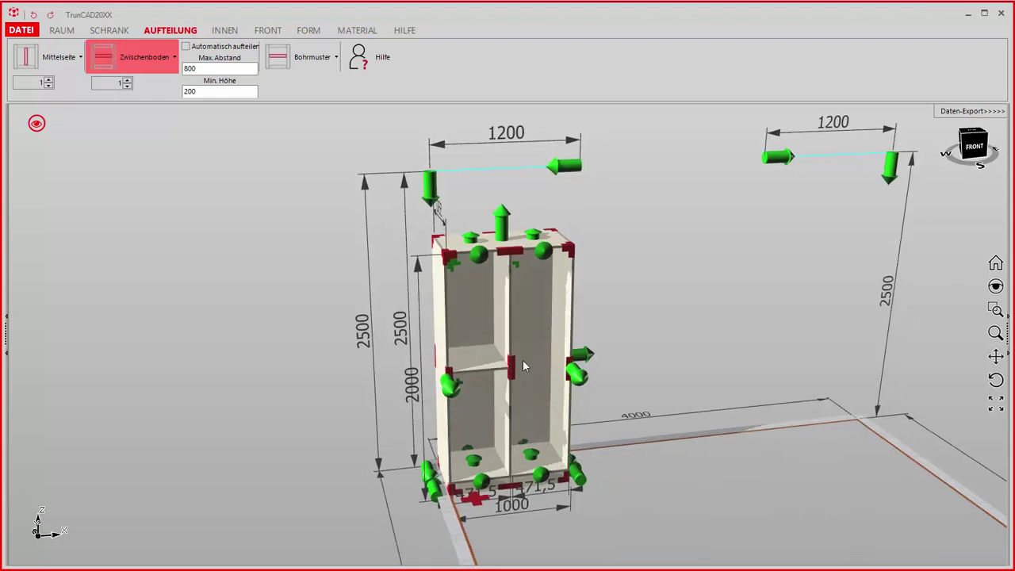
pyautogui.click(36, 123)
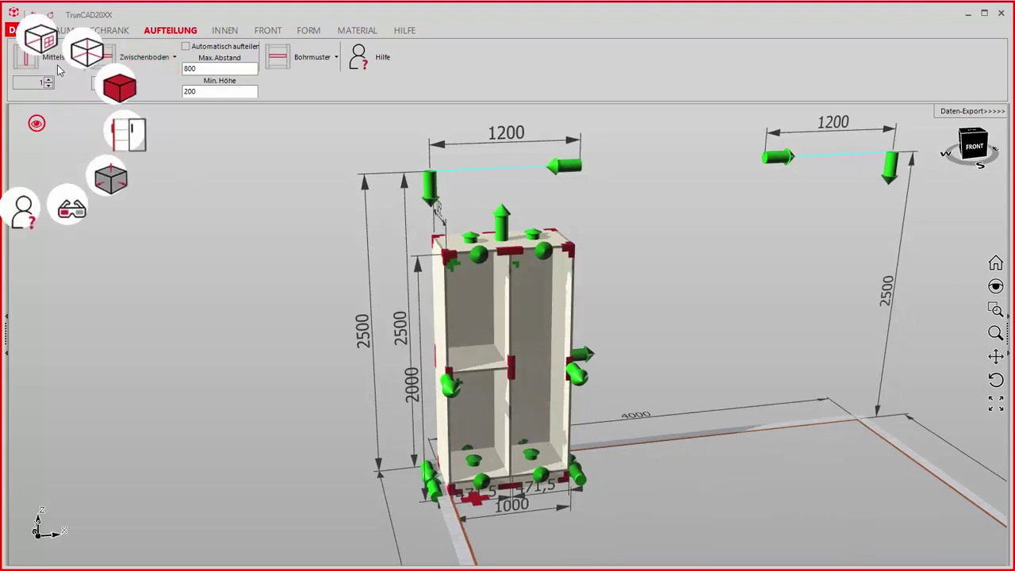
# Switch to wireframe display and zoom in front-on to the cabinet's top-left corner joint
pyautogui.click(85, 51)
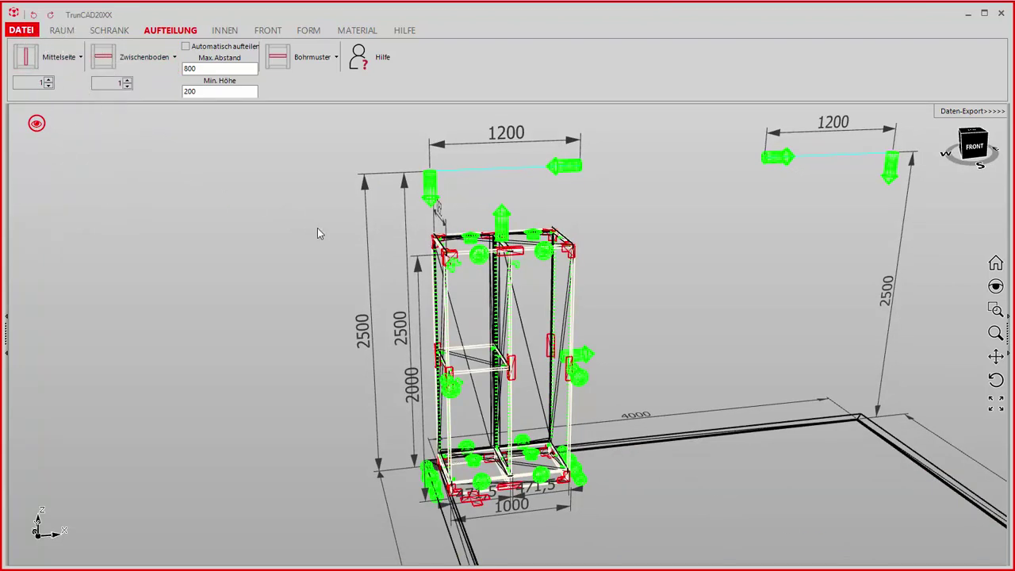
pyautogui.scroll(3, 485, 292)
pyautogui.scroll(2, 486, 292)
pyautogui.moveTo(484, 292)
pyautogui.mouseDown(button='middle')
pyautogui.moveTo(458, 274)
pyautogui.moveTo(453, 245)
pyautogui.mouseUp(button='middle')
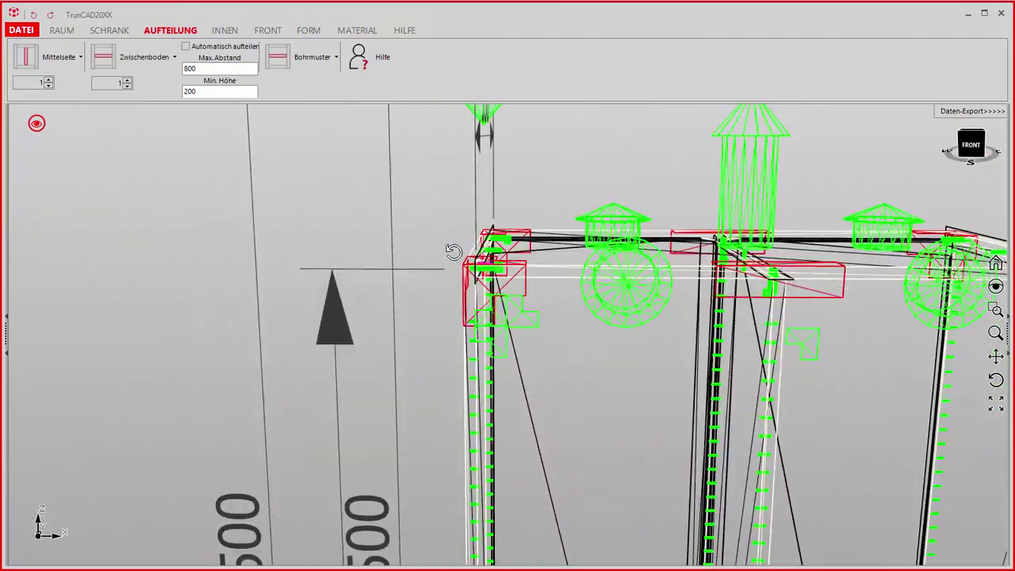
pyautogui.scroll(2, 477, 296)
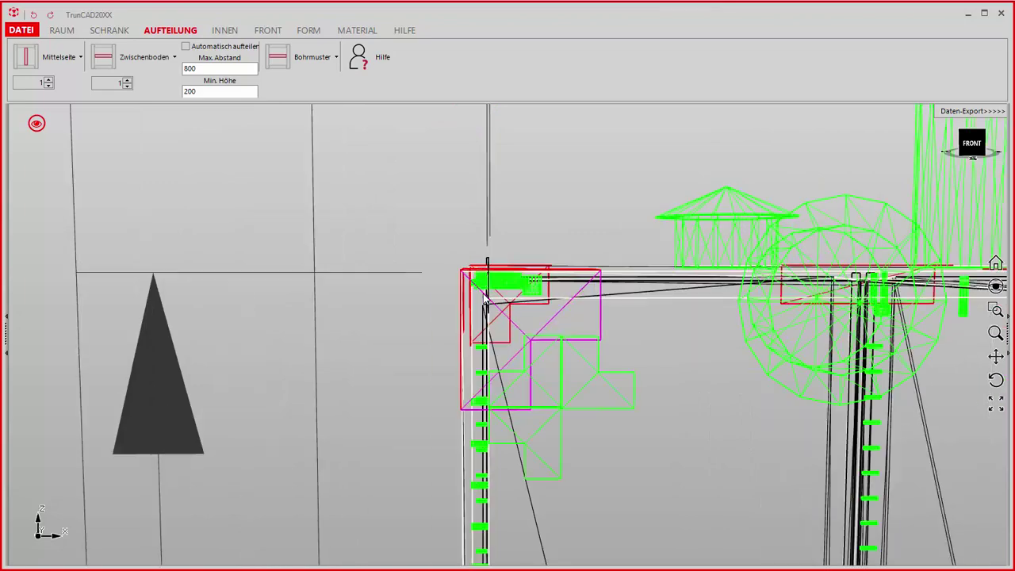
pyautogui.scroll(1, 479, 295)
pyautogui.scroll(1, 503, 271)
pyautogui.moveTo(503, 271); pyautogui.dragTo(505, 271, button='middle')
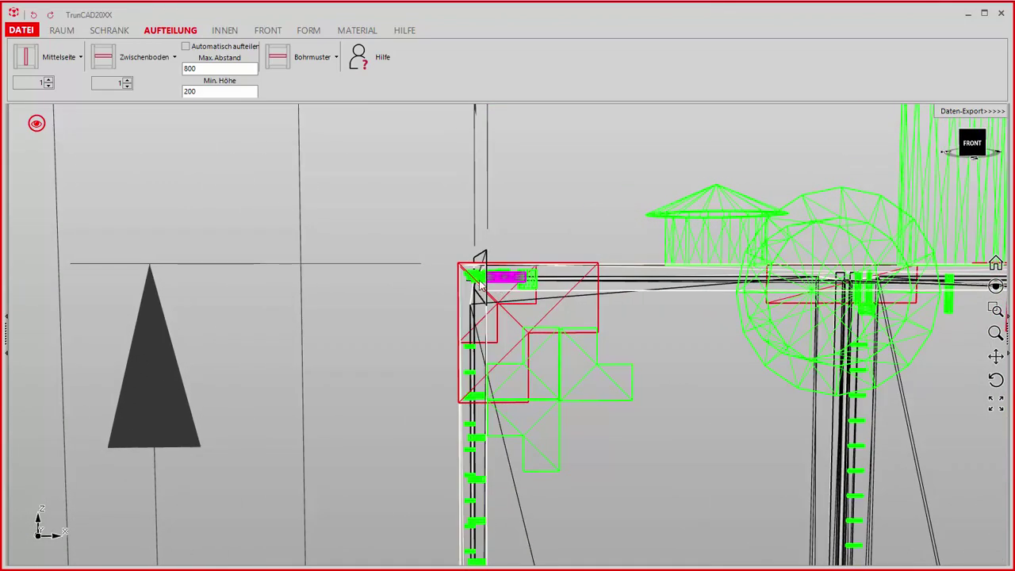
pyautogui.rightClick(558, 380)
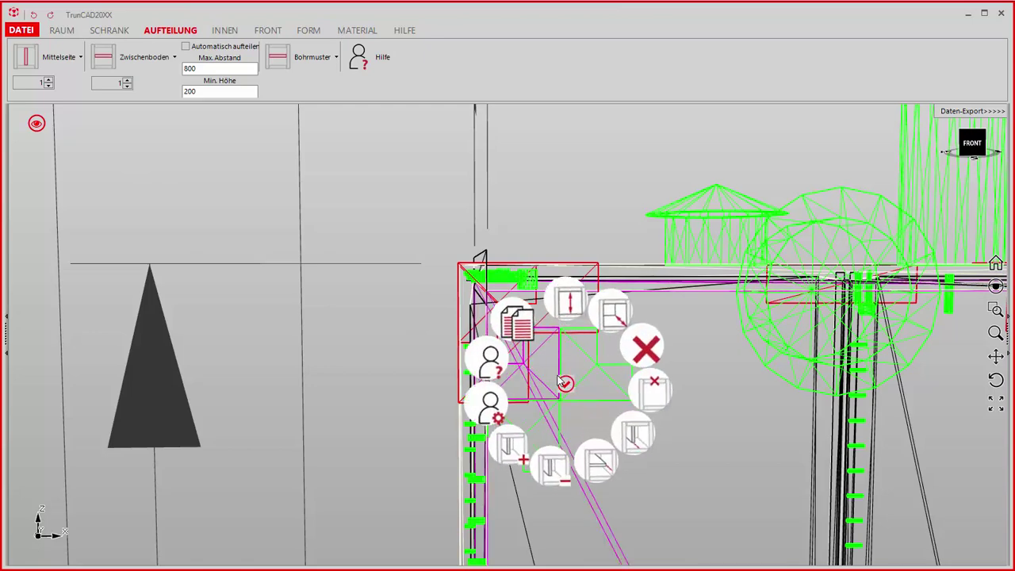
pyautogui.click(484, 411)
pyautogui.moveTo(402, 141)
pyautogui.mouseDown()
pyautogui.moveTo(413, 157)
pyautogui.moveTo(817, 127)
pyautogui.mouseUp()
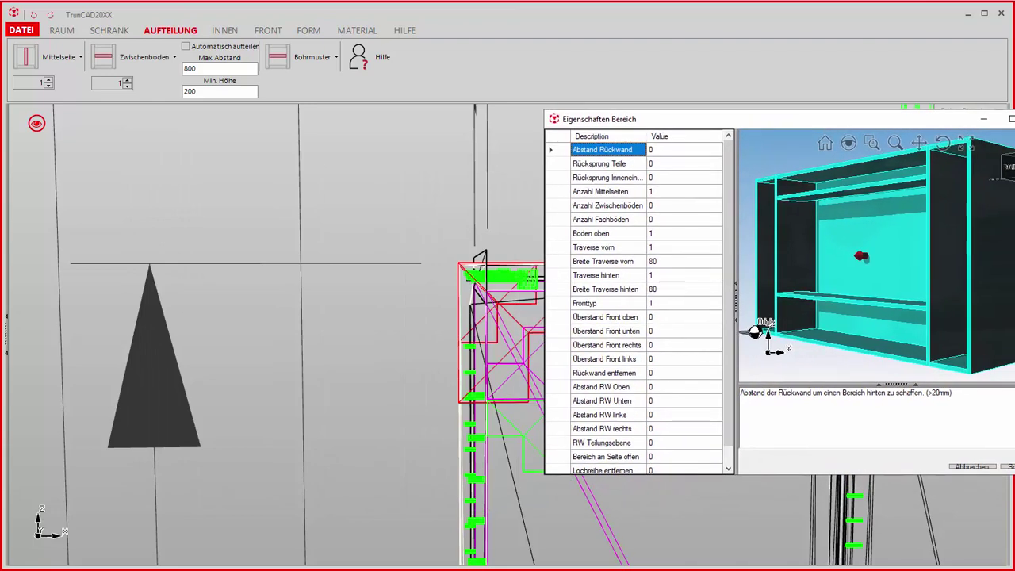
pyautogui.moveTo(1014, 254); pyautogui.dragTo(1004, 254)
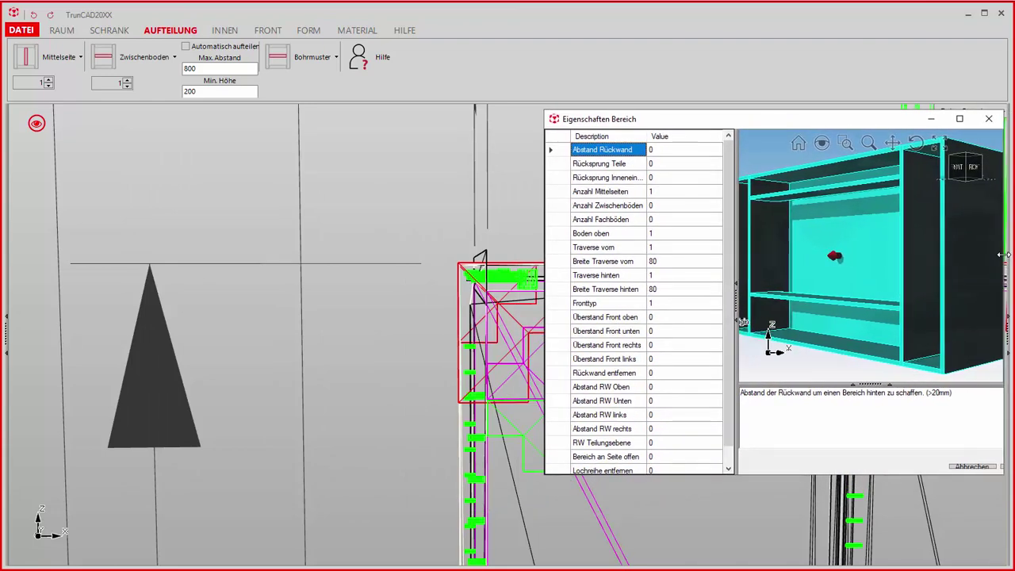
pyautogui.scroll(-1, 655, 302)
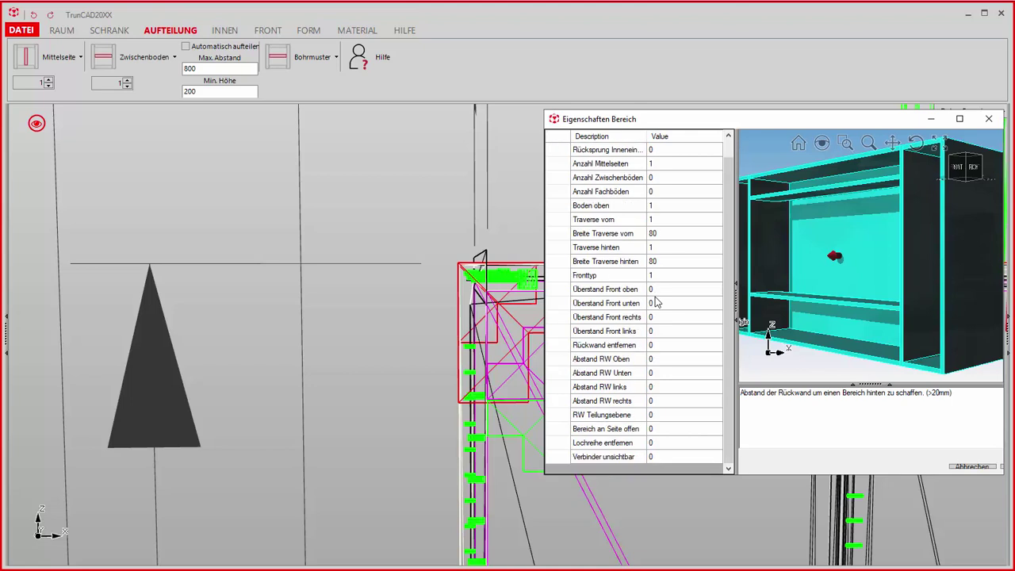
pyautogui.click(632, 459)
pyautogui.click(667, 457)
pyautogui.write('1')
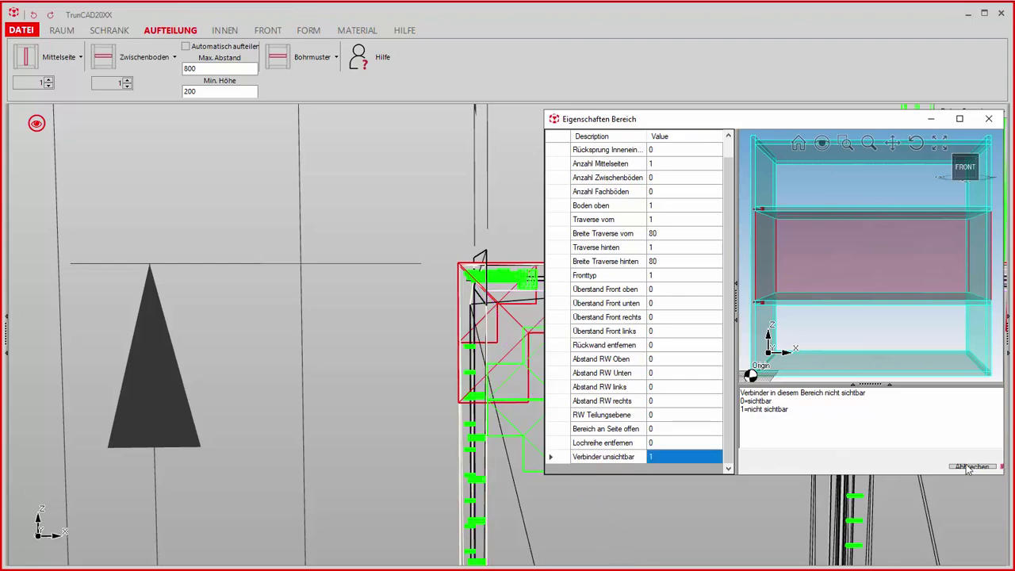
pyautogui.click(969, 467)
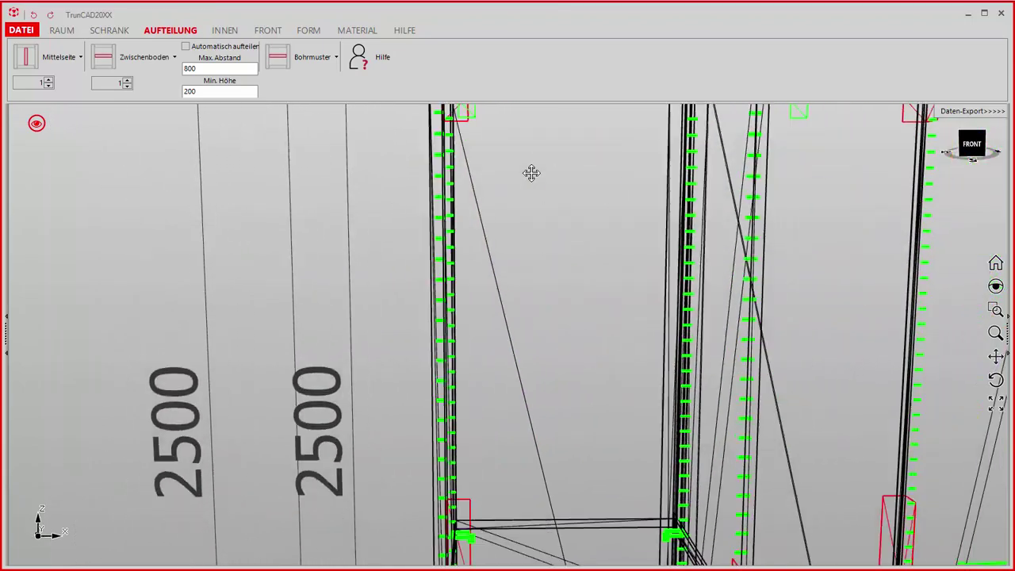
# Set Verbinder unsichtbar to 1 for the compartment area beside the left side panel
pyautogui.scroll(5, 545, 167)
pyautogui.scroll(2, 524, 206)
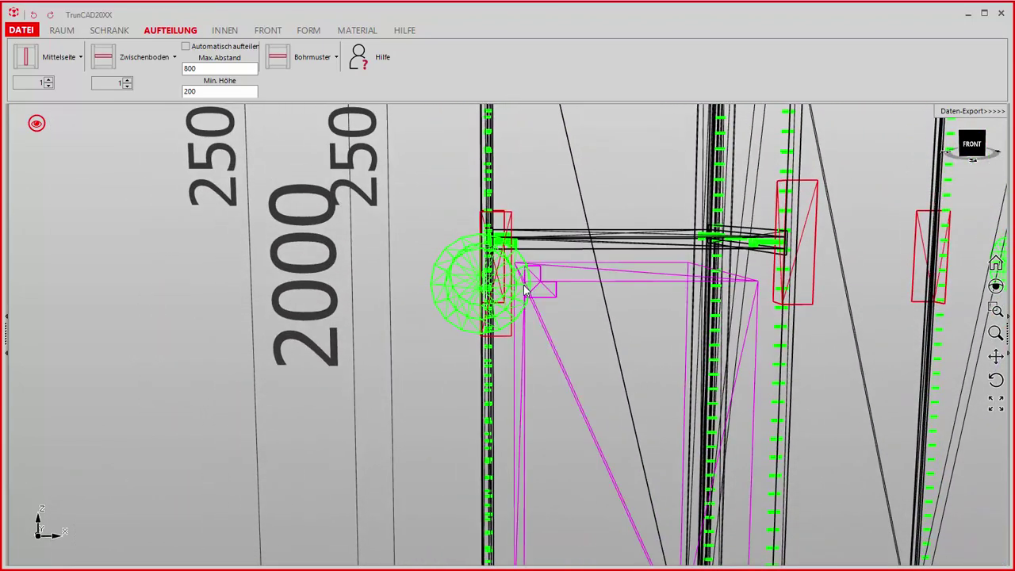
pyautogui.scroll(2, 526, 238)
pyautogui.scroll(1, 528, 262)
pyautogui.moveTo(530, 263); pyautogui.dragTo(516, 255, button='middle')
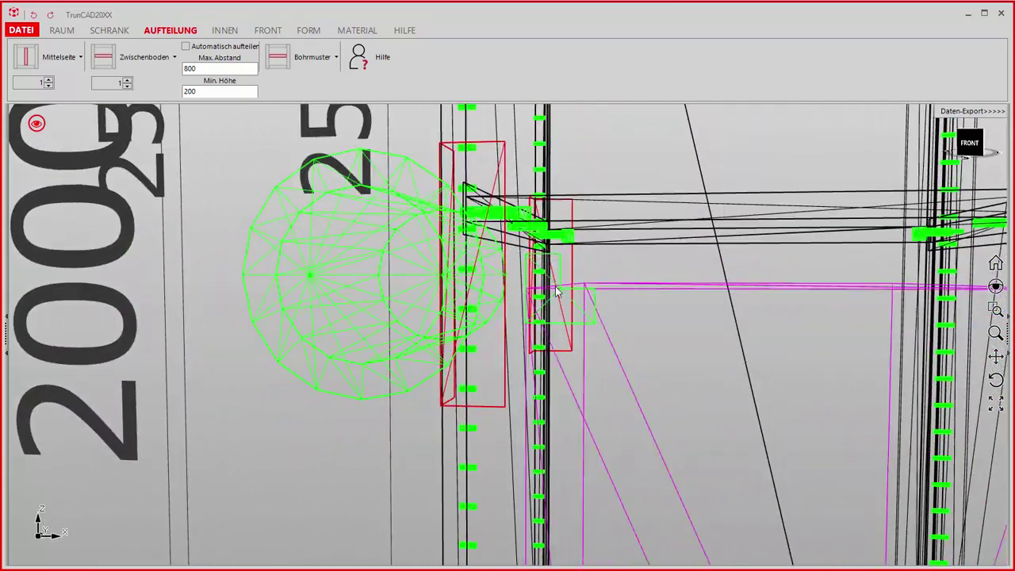
pyautogui.rightClick(565, 280)
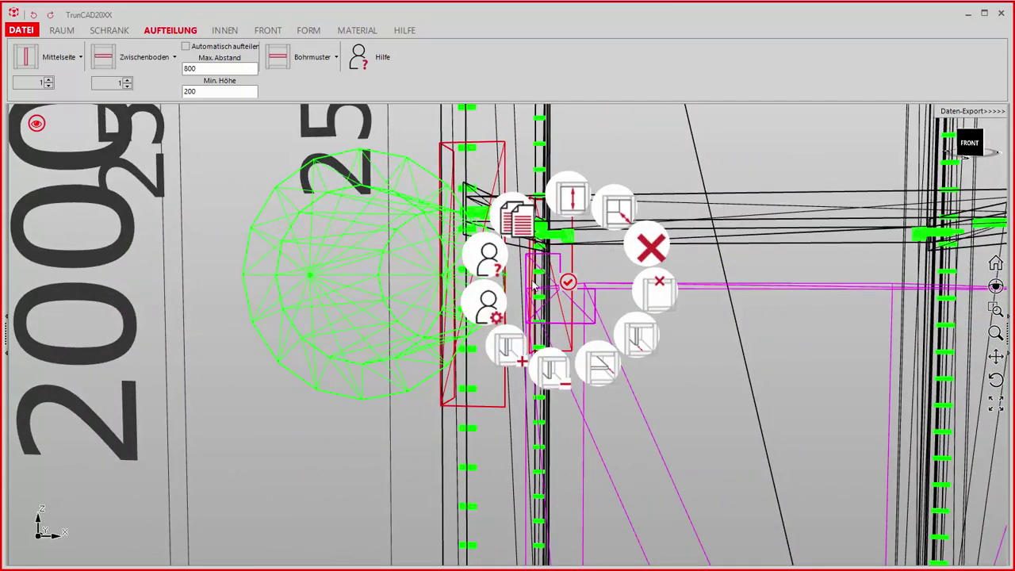
pyautogui.click(484, 297)
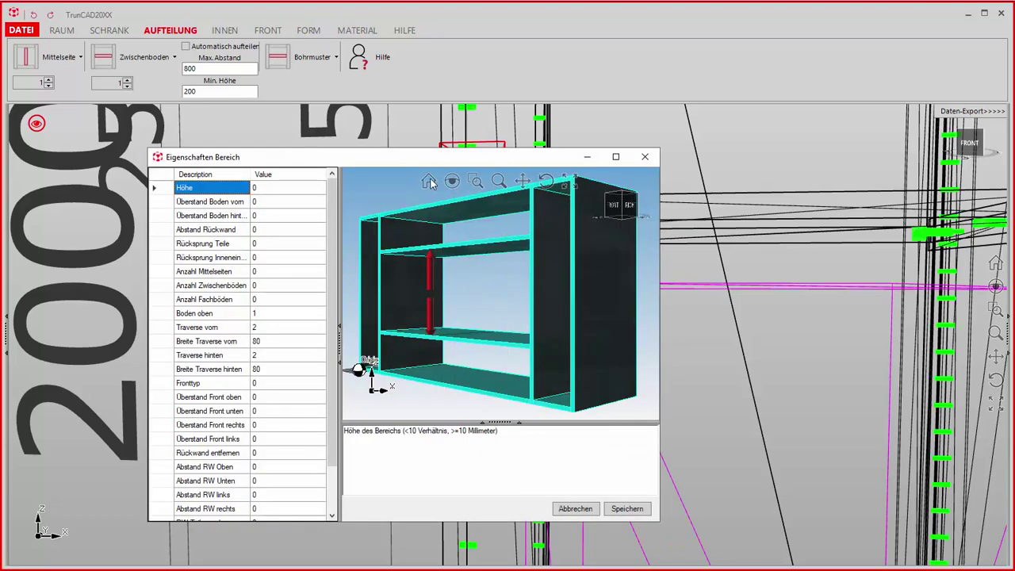
pyautogui.moveTo(422, 163)
pyautogui.mouseDown()
pyautogui.moveTo(847, 200)
pyautogui.moveTo(828, 194)
pyautogui.mouseUp()
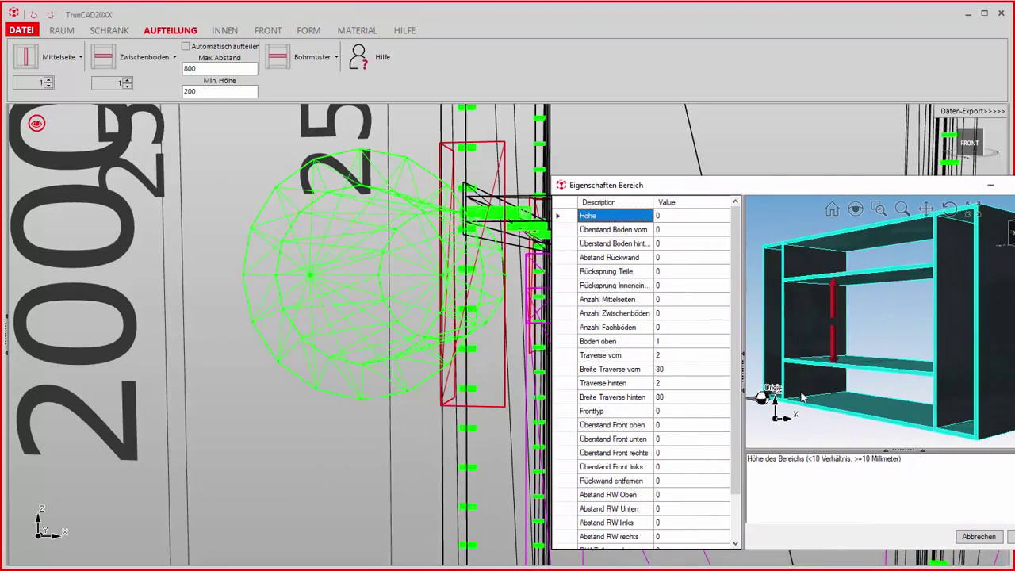
pyautogui.scroll(-2, 673, 466)
pyautogui.click(673, 537)
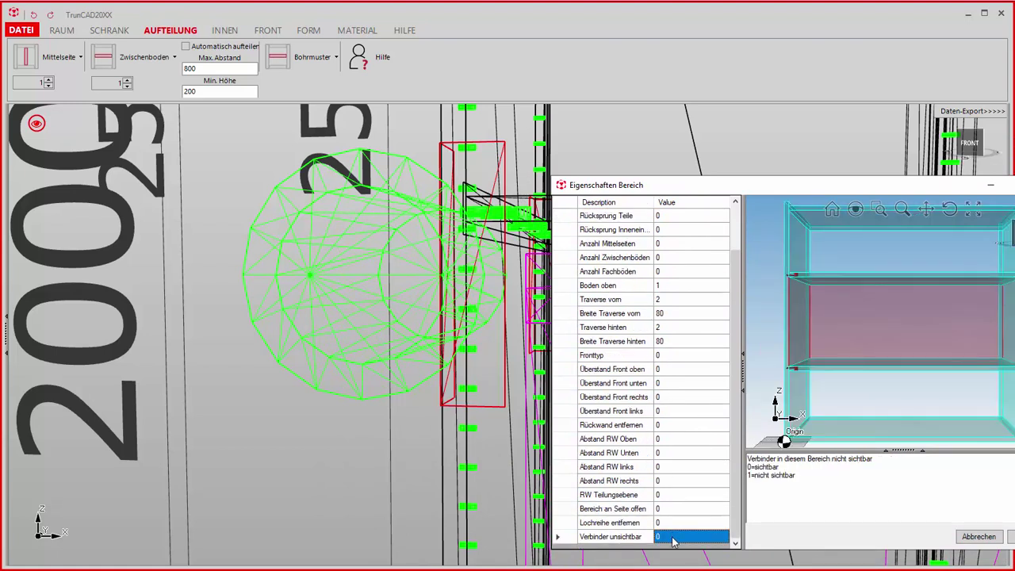
pyautogui.click(673, 539)
pyautogui.write('1')
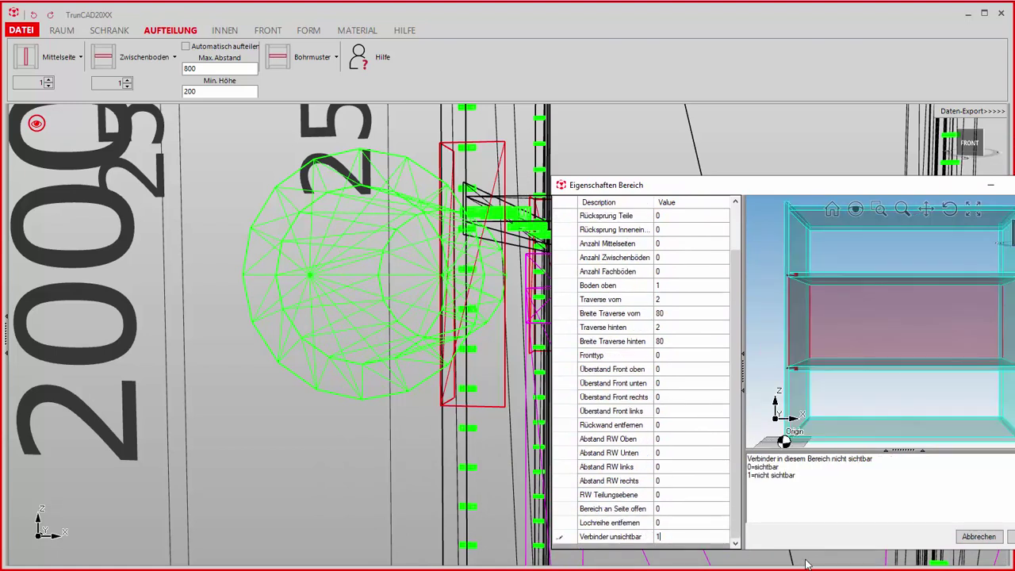
pyautogui.press('Return')
pyautogui.press('Return')
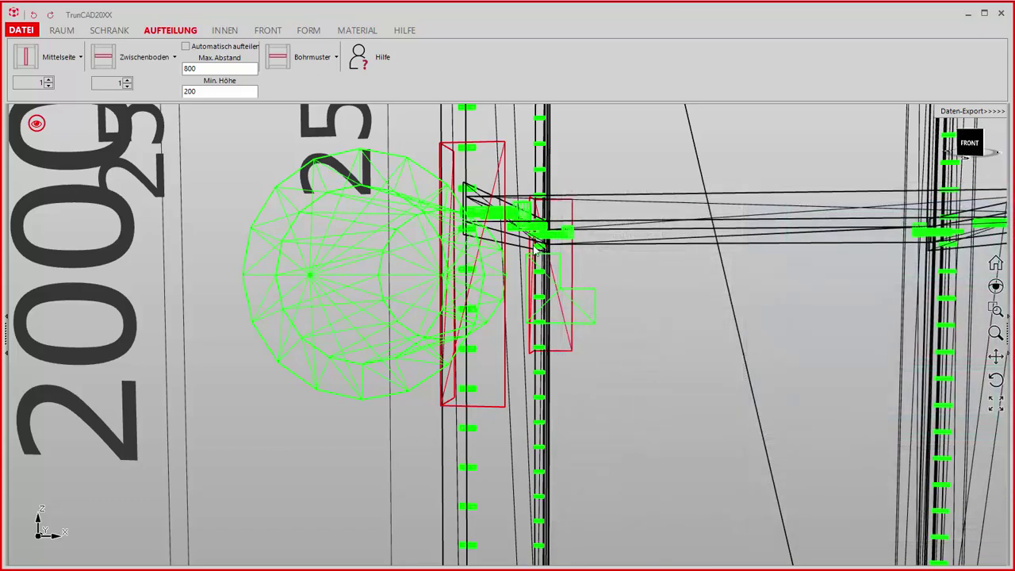
# Review the Schubkasten drawer box settings under FRONT's Schublade menu, then close them
pyautogui.moveTo(526, 211)
pyautogui.mouseDown(button='middle')
pyautogui.moveTo(525, 230)
pyautogui.moveTo(520, 210)
pyautogui.mouseUp(button='middle')
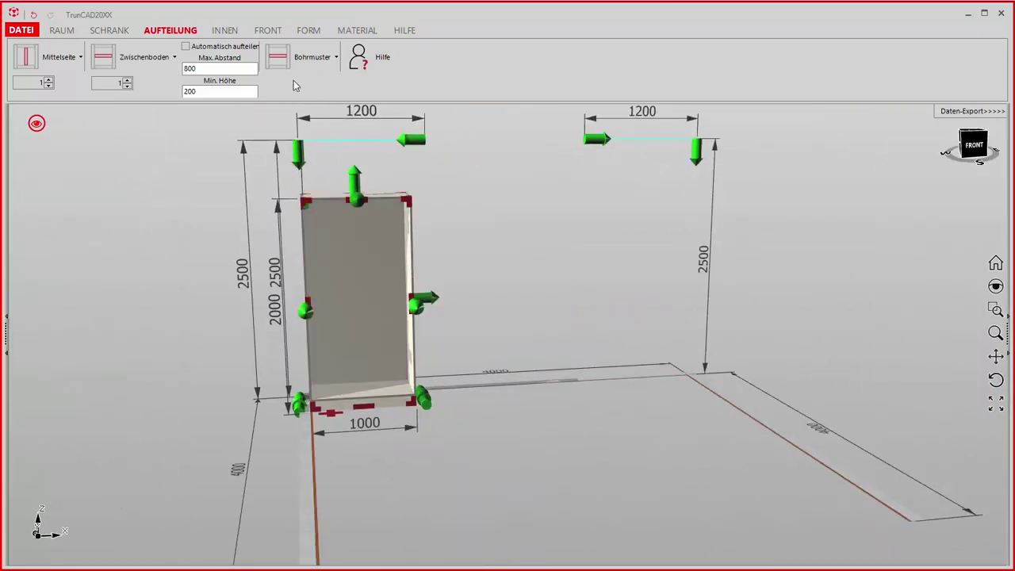
pyautogui.click(267, 30)
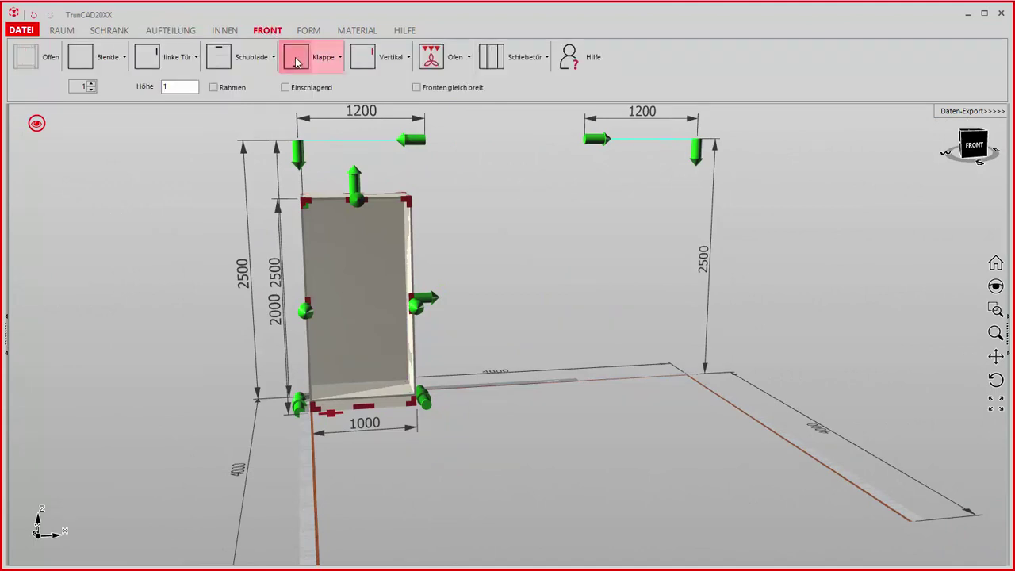
pyautogui.click(256, 63)
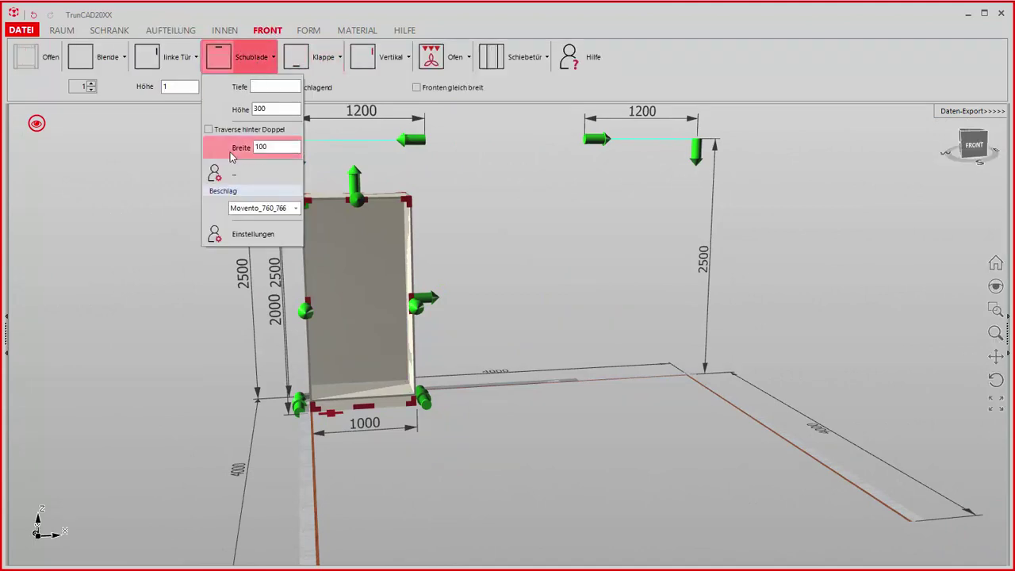
pyautogui.click(277, 178)
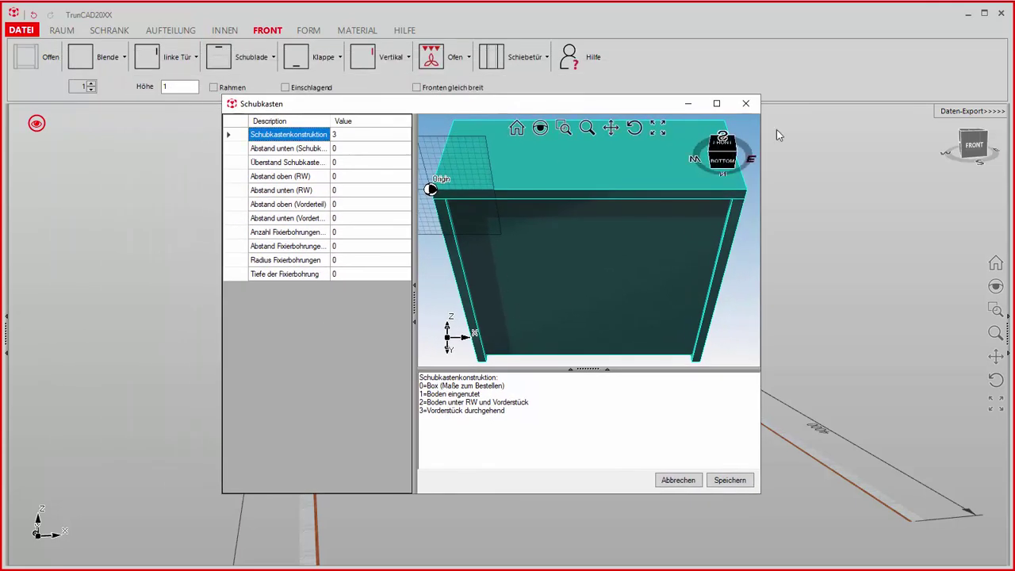
pyautogui.click(746, 104)
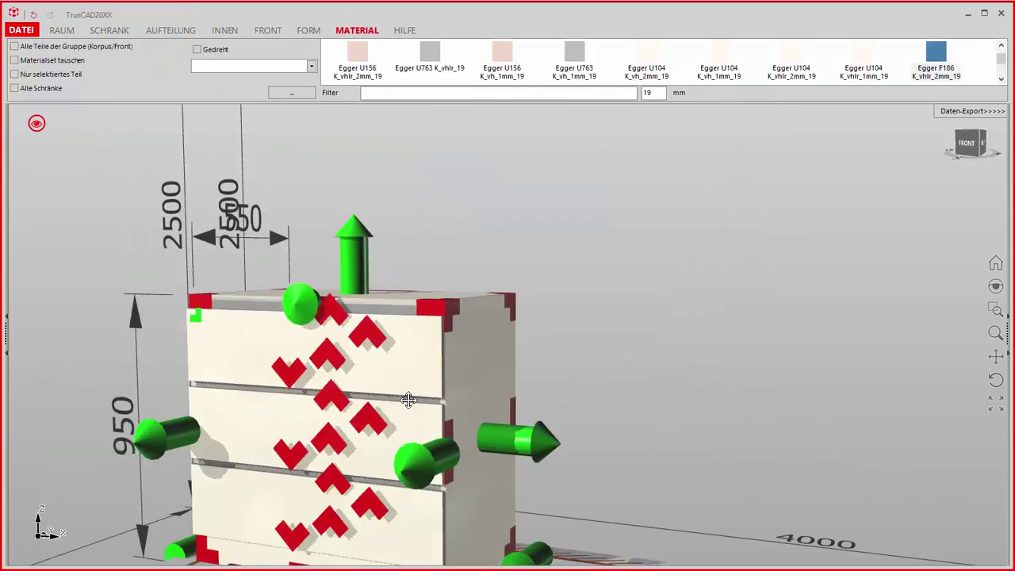
# Hide the edit handles, filter materials to 40 mm and apply Egger H1487 to the right side panel
pyautogui.click(37, 125)
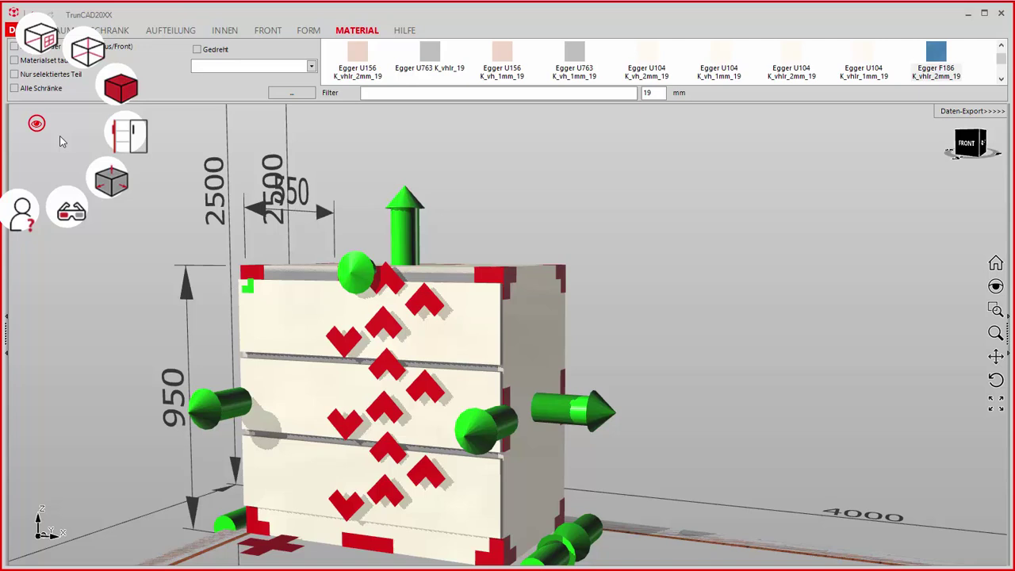
pyautogui.click(108, 182)
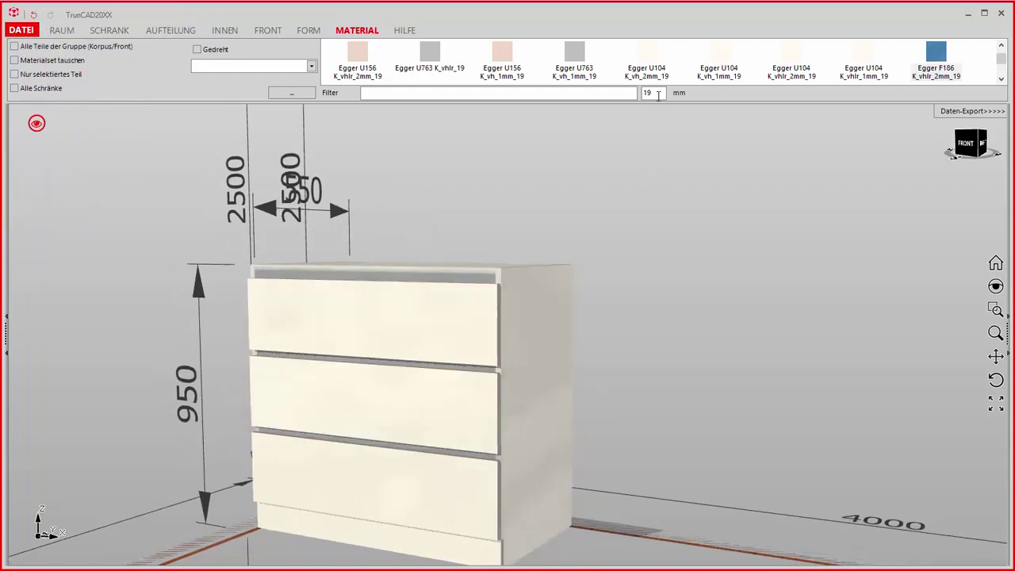
pyautogui.moveTo(658, 95); pyautogui.dragTo(635, 95)
pyautogui.write('40')
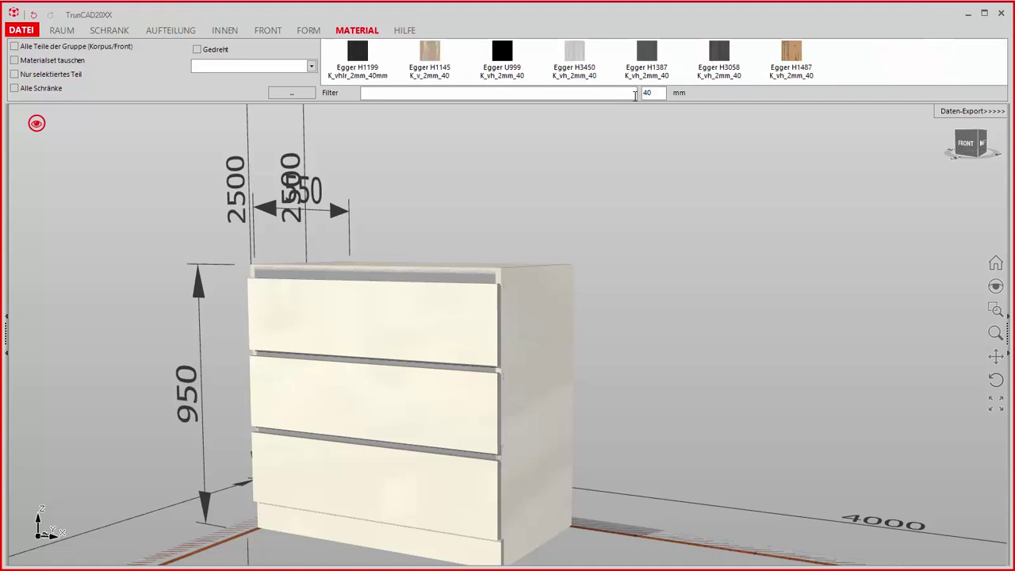
pyautogui.click(783, 66)
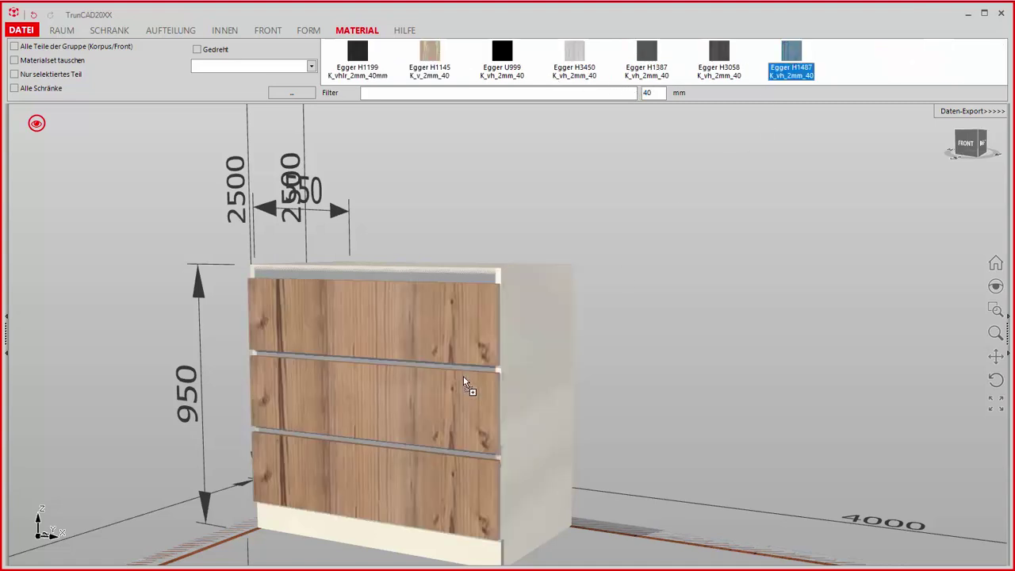
pyautogui.click(503, 391)
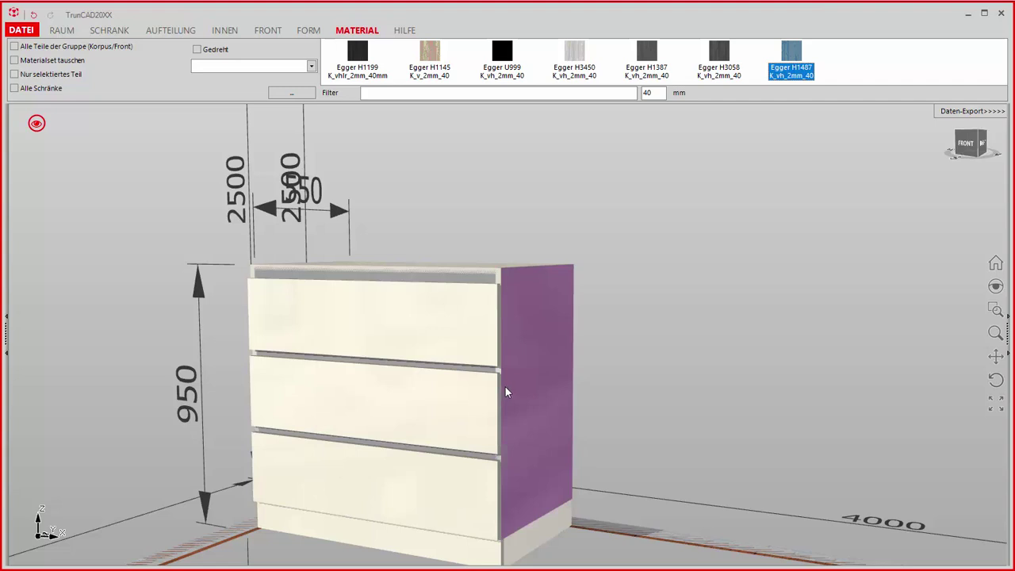
pyautogui.doubleClick(544, 314)
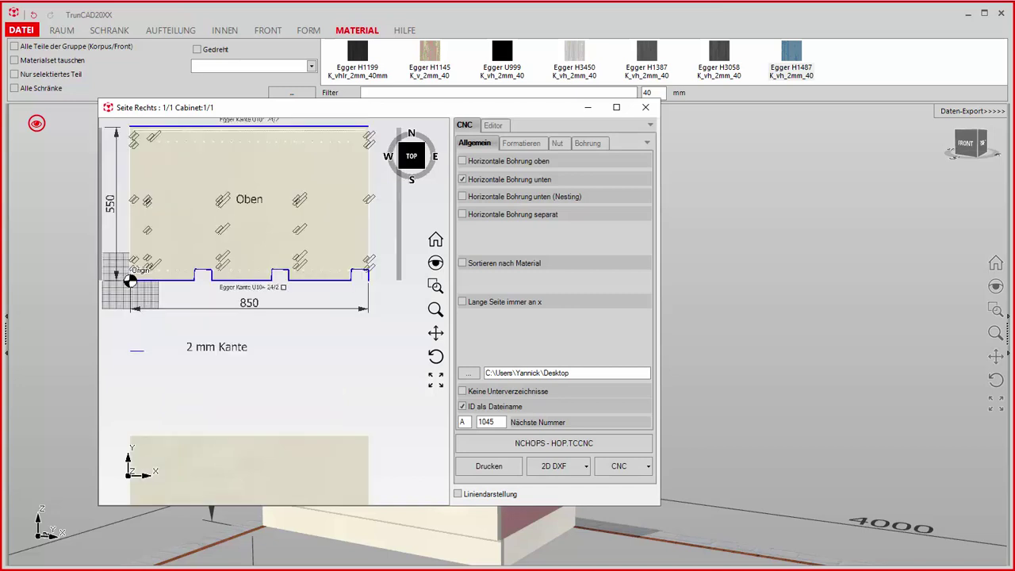
pyautogui.scroll(3, 283, 284)
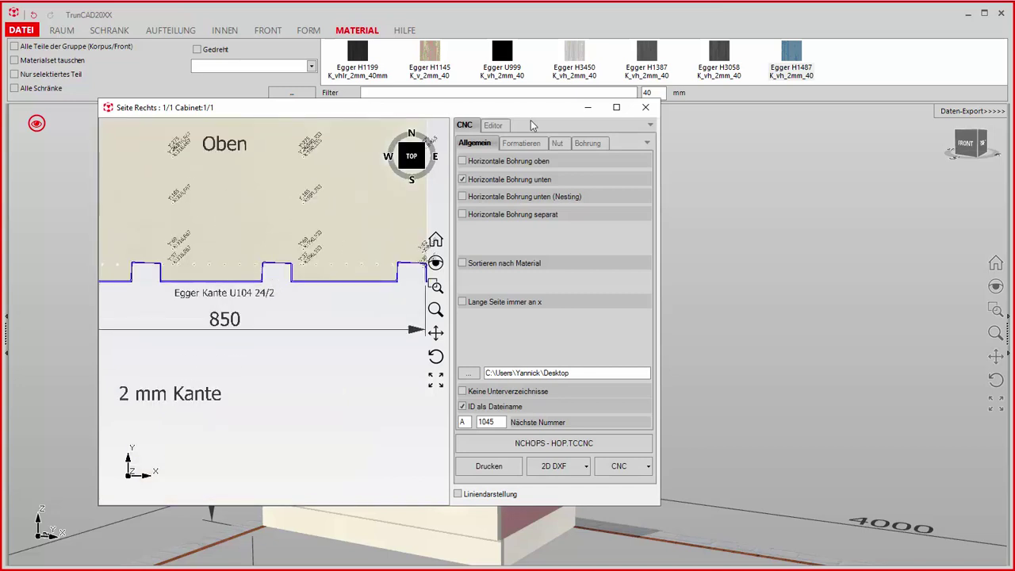
pyautogui.click(646, 107)
# Filter materials to 19 mm and apply Egger U156 K_vh_2mm_19 to the cabinet
pyautogui.doubleClick(648, 92)
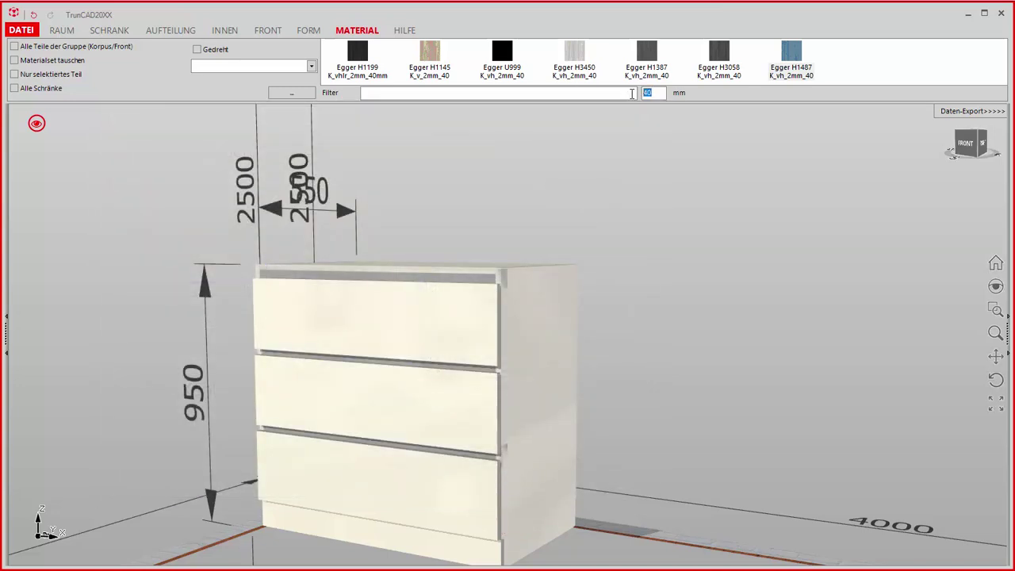
pyautogui.write('19')
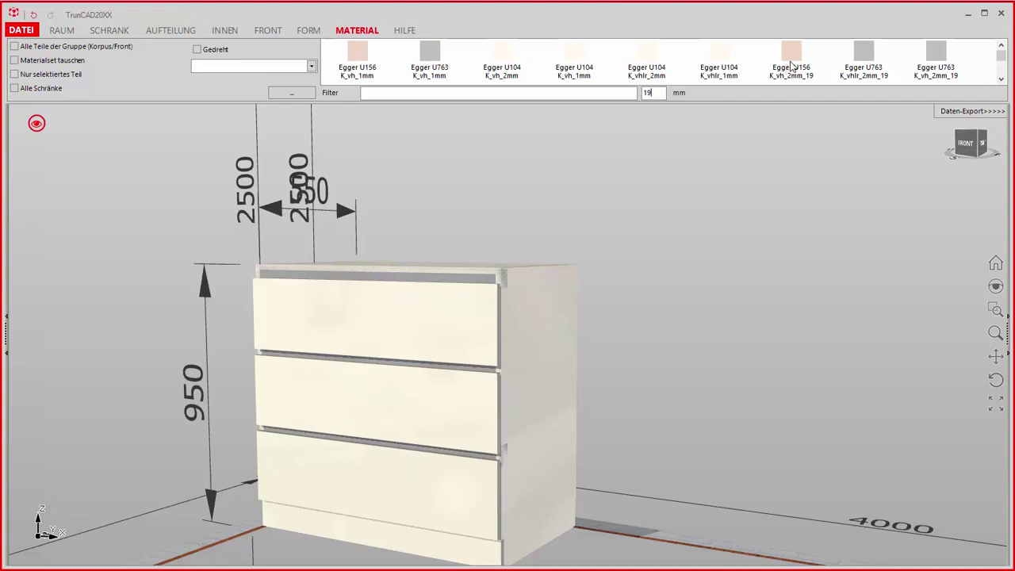
pyautogui.moveTo(791, 66)
pyautogui.mouseDown()
pyautogui.moveTo(533, 300)
pyautogui.moveTo(468, 376)
pyautogui.mouseUp()
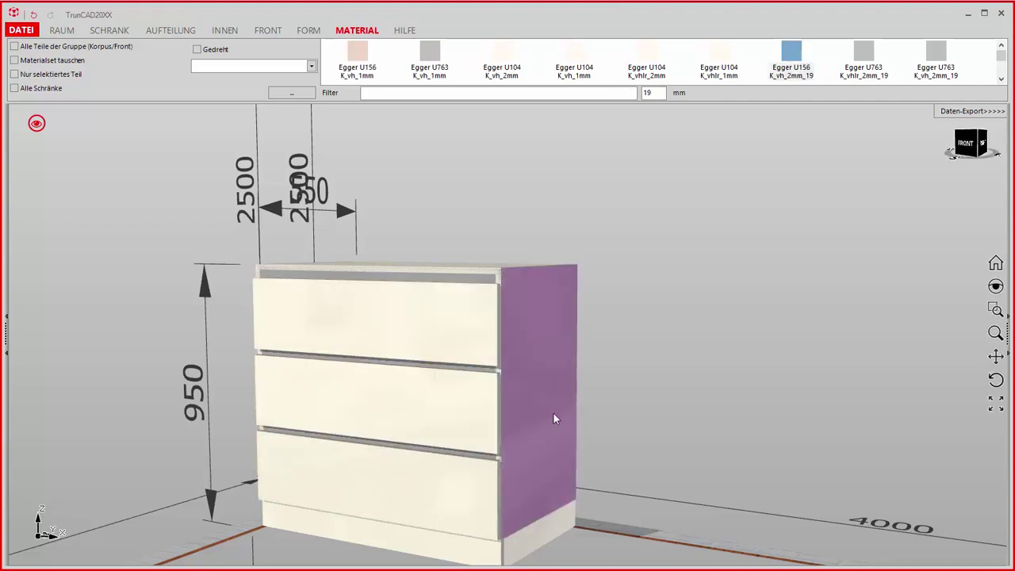
# Inspect the right side panel's part drawing and close it
pyautogui.doubleClick(554, 419)
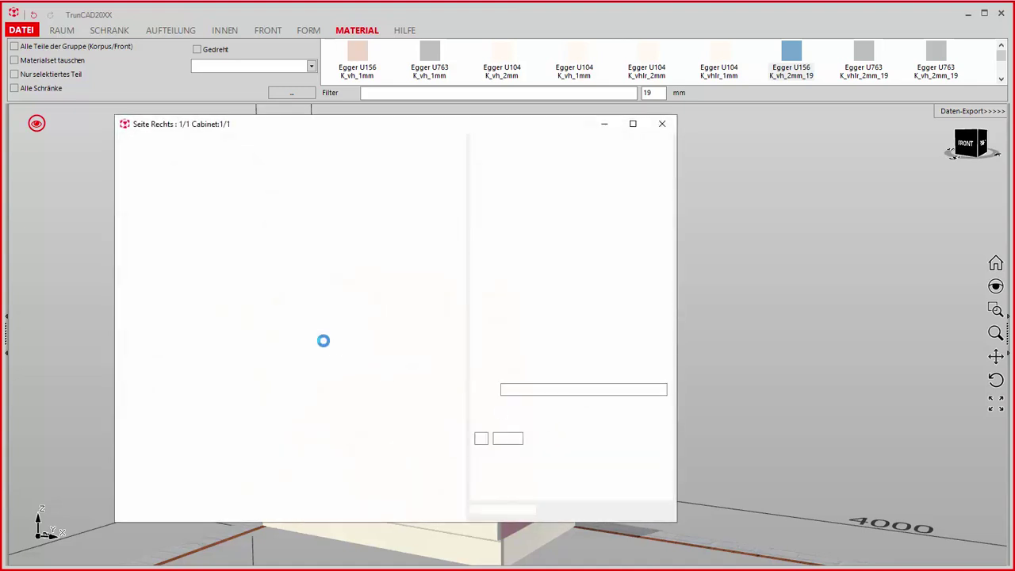
pyautogui.scroll(3, 267, 303)
pyautogui.scroll(2, 266, 303)
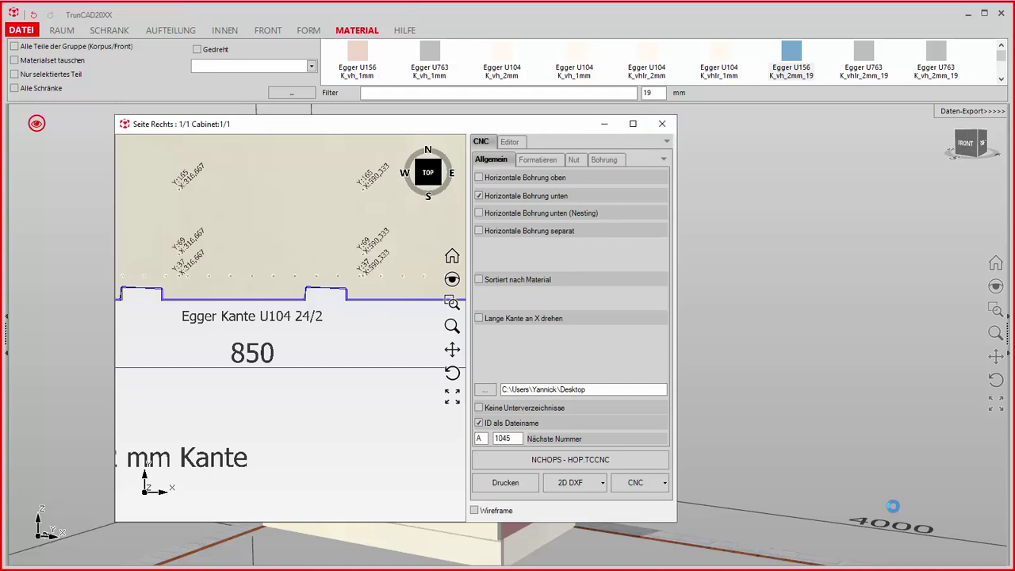
pyautogui.click(663, 123)
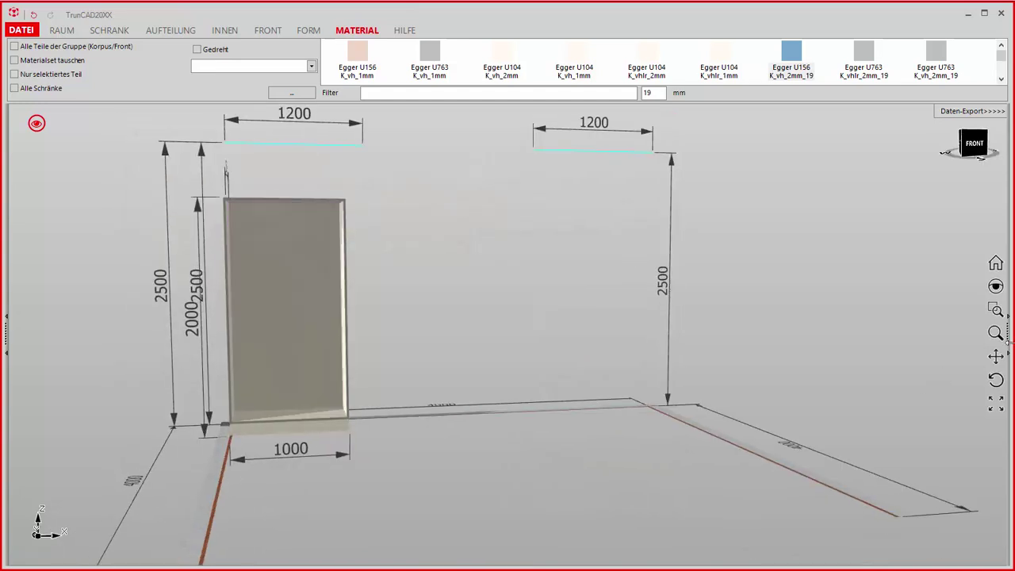
# Open the Daten-Export parts list beside the 3D view and set Kniestock links to 1000
pyautogui.moveTo(1008, 339); pyautogui.dragTo(499, 341)
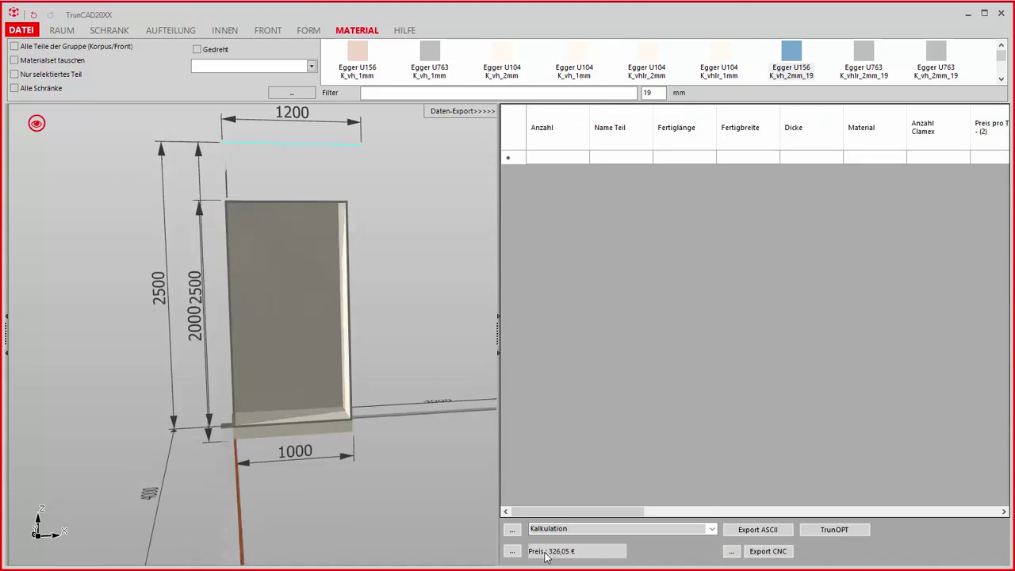
pyautogui.moveTo(444, 492); pyautogui.dragTo(185, 322, button='middle')
pyautogui.click(181, 297)
pyautogui.write('1000')
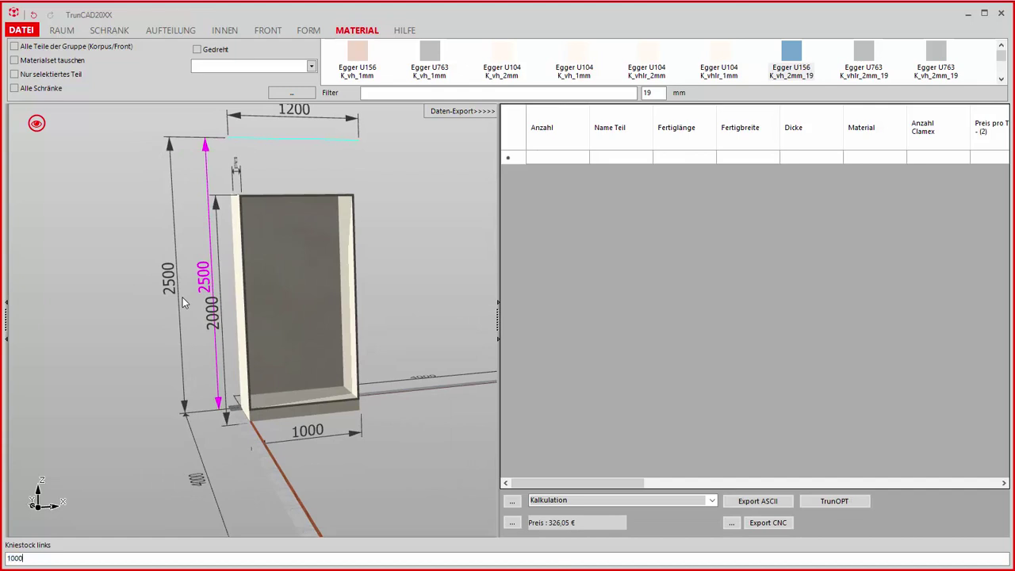
pyautogui.press('Return')
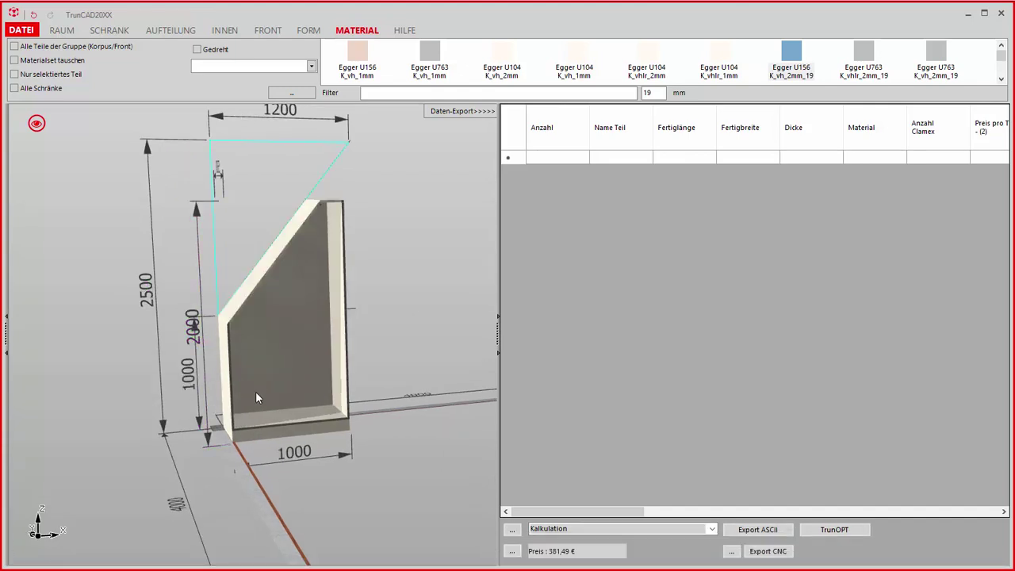
# Reset Kniestock links to 2500, restoring the cabinet's full height at 326,05 €
pyautogui.moveTo(256, 397); pyautogui.dragTo(268, 406, button='middle')
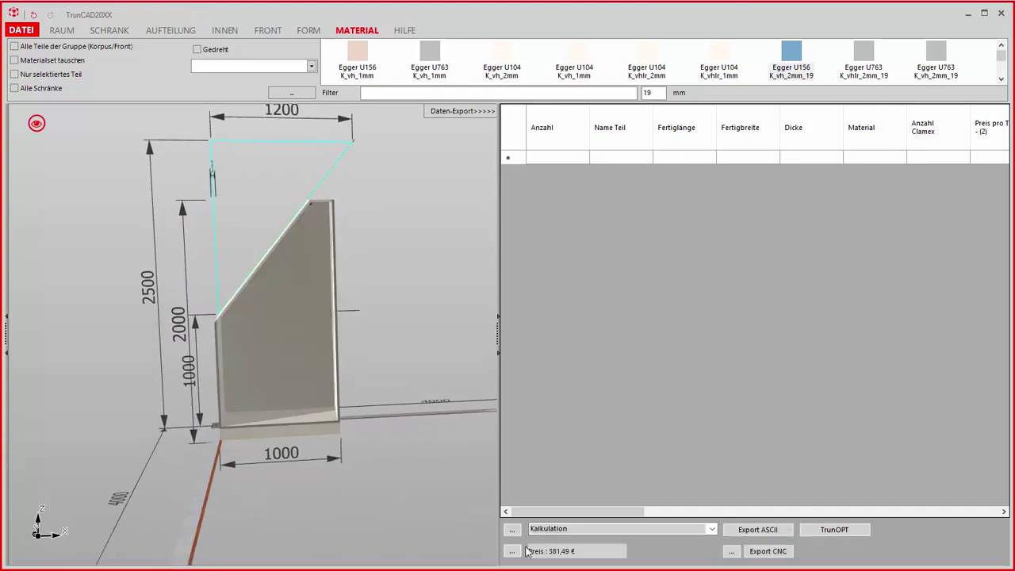
pyautogui.moveTo(204, 405); pyautogui.dragTo(192, 388, button='middle')
pyautogui.click(192, 388)
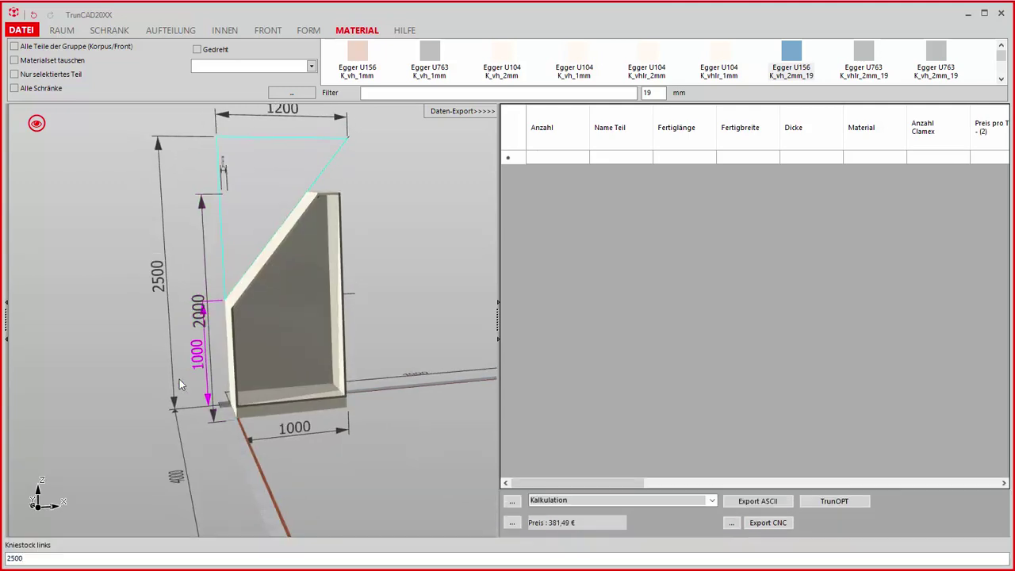
pyautogui.press('Return')
pyautogui.moveTo(301, 384)
pyautogui.mouseDown(button='middle')
pyautogui.moveTo(261, 387)
pyautogui.moveTo(306, 396)
pyautogui.moveTo(306, 386)
pyautogui.mouseUp(button='middle')
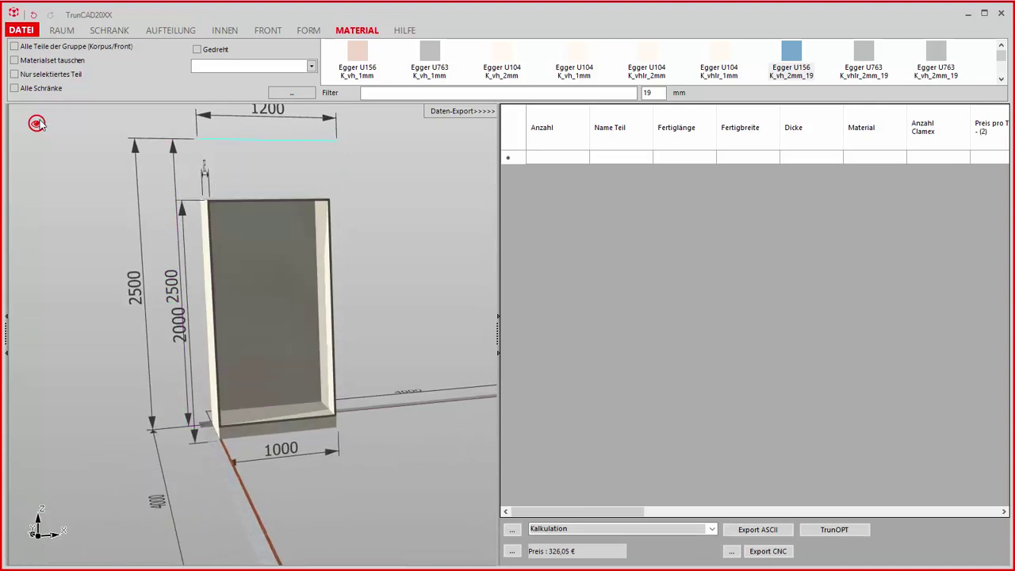
pyautogui.click(108, 31)
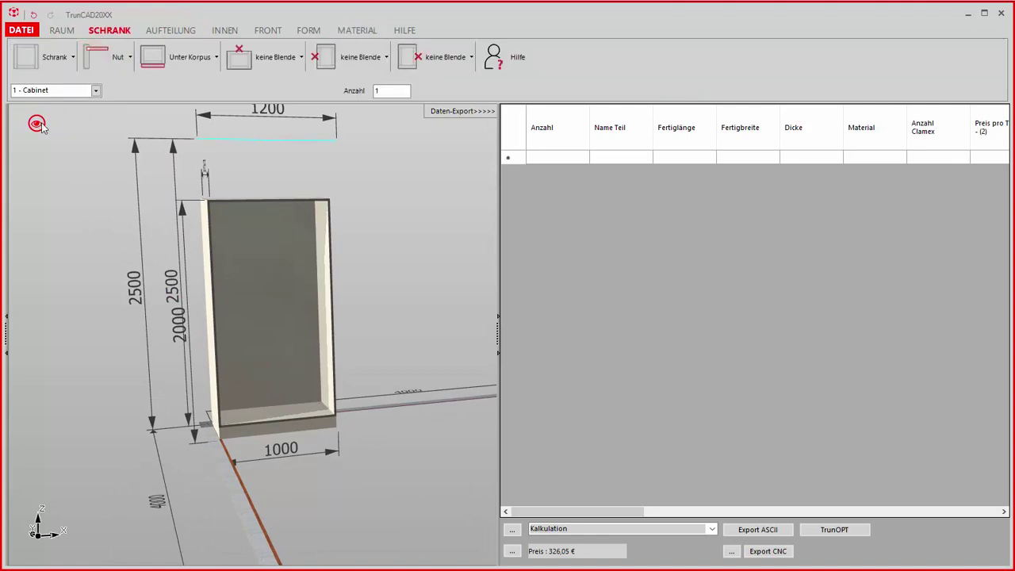
# Change the cabinet's Verbinder type to ClamexP14 in the Schrank settings
pyautogui.click(54, 61)
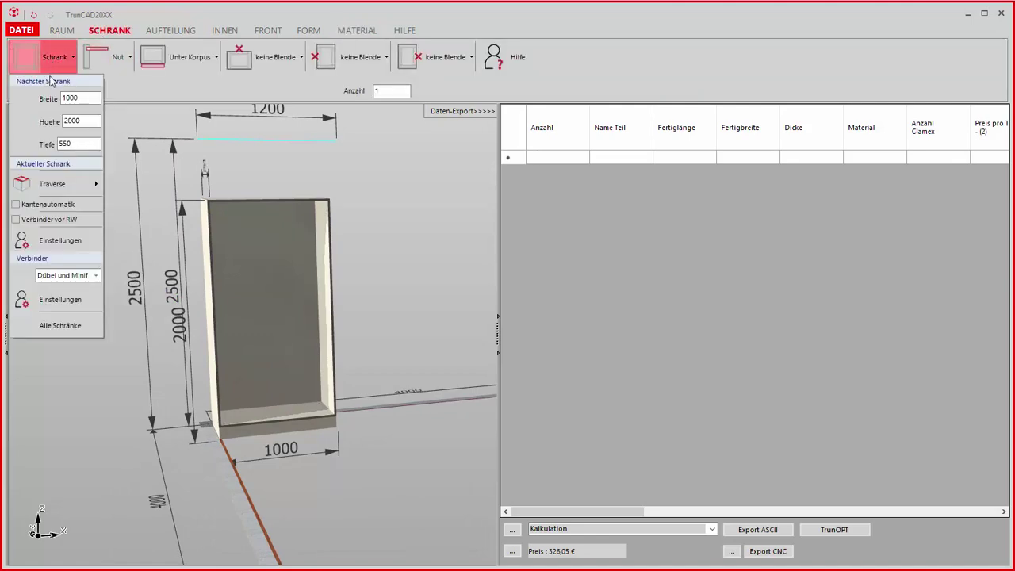
pyautogui.click(95, 276)
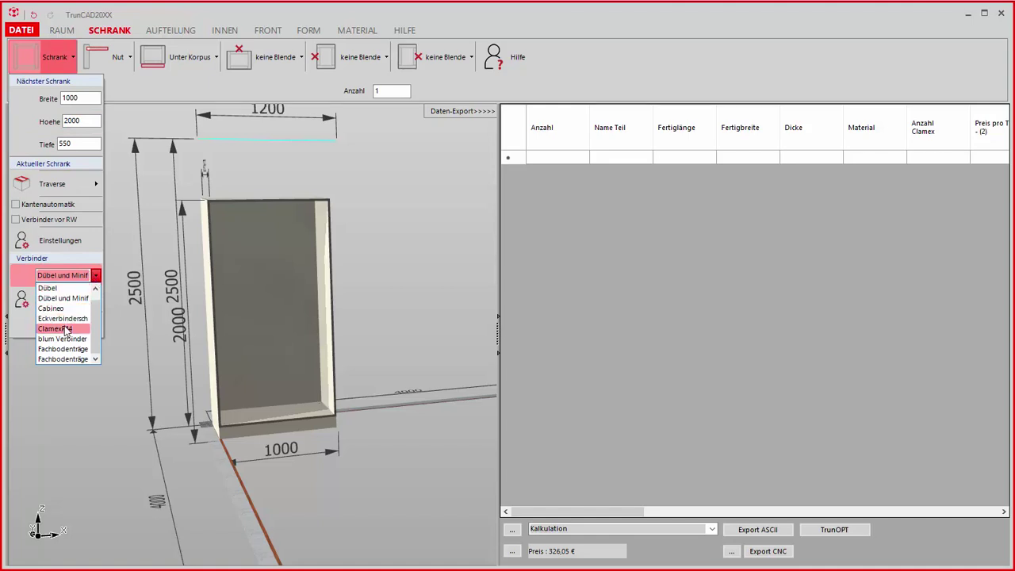
pyautogui.click(64, 328)
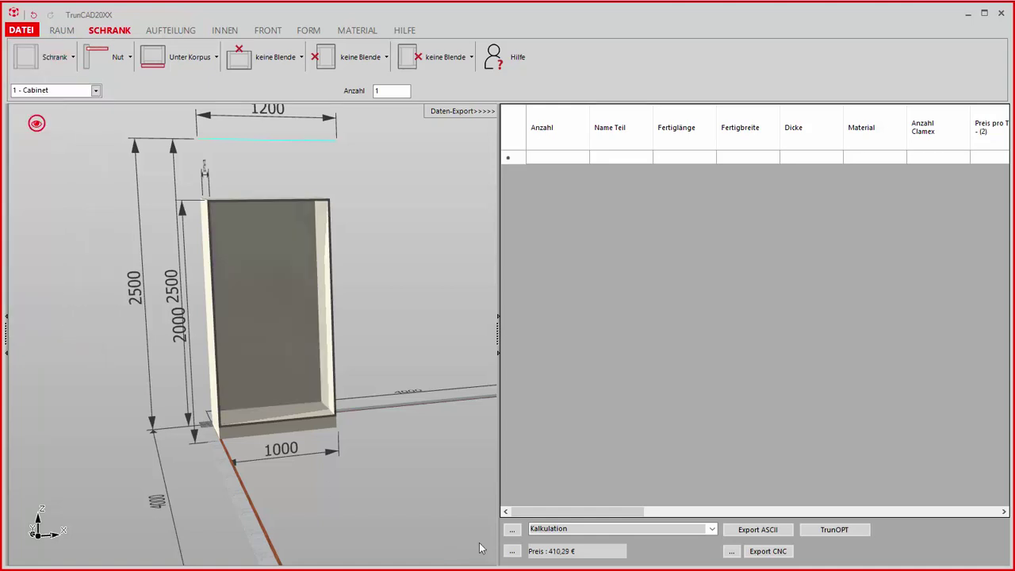
# Set Kniestock links to 1000 and generate the Kalkulation parts list, confirming TrunPOINTS with Ja
pyautogui.click(170, 293)
pyautogui.write('1000')
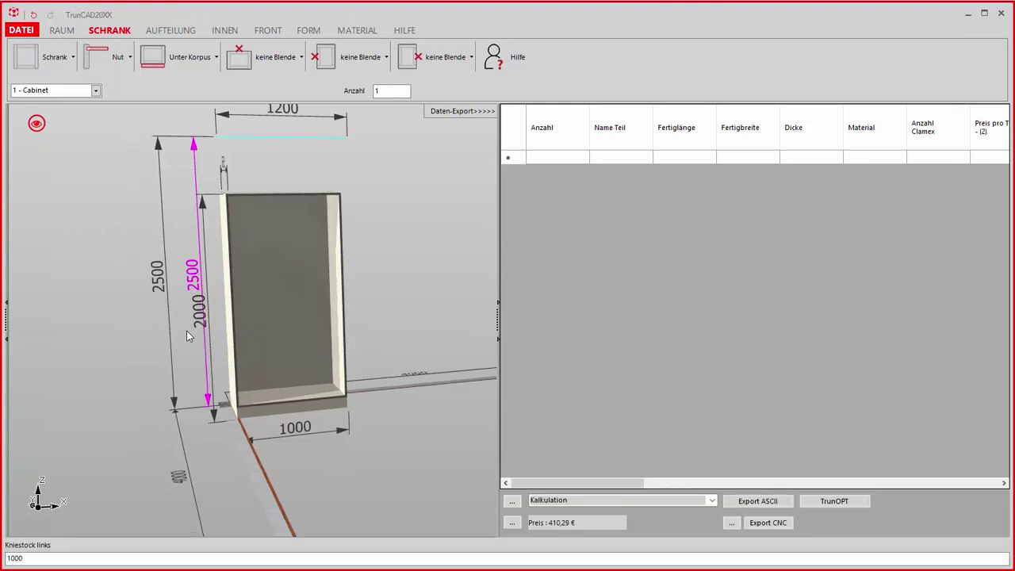
pyautogui.press('Return')
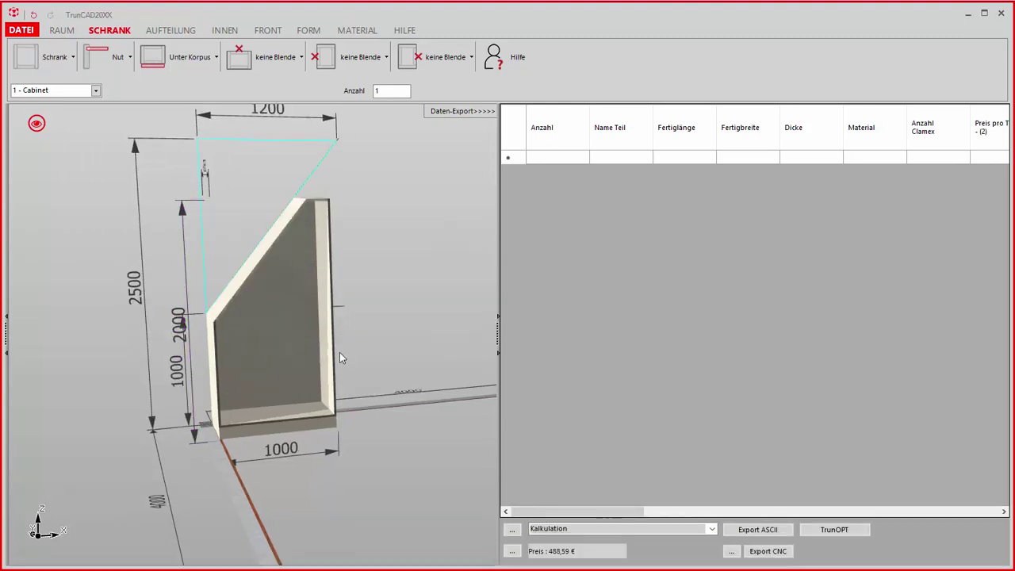
pyautogui.click(712, 529)
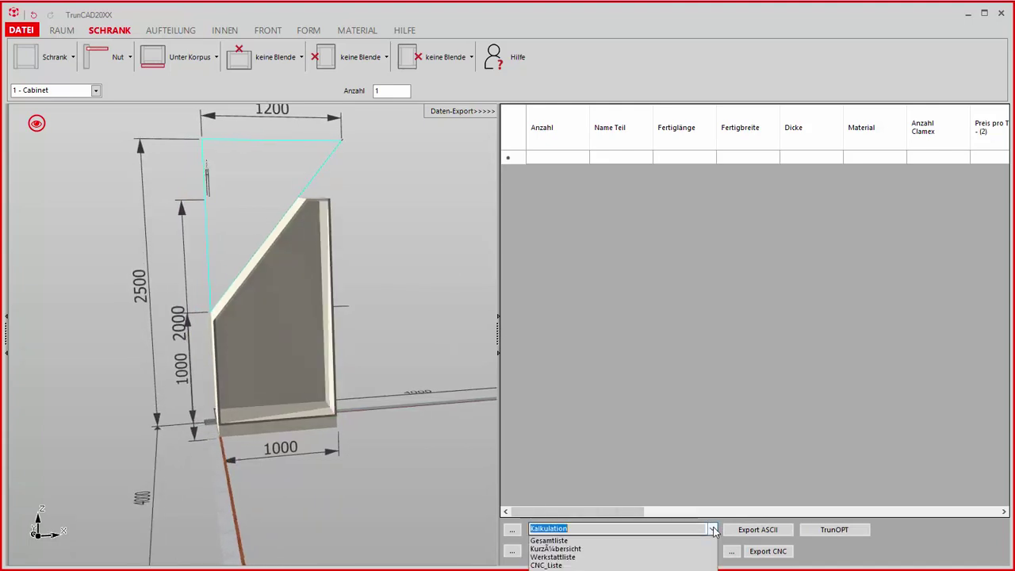
pyautogui.press('Return')
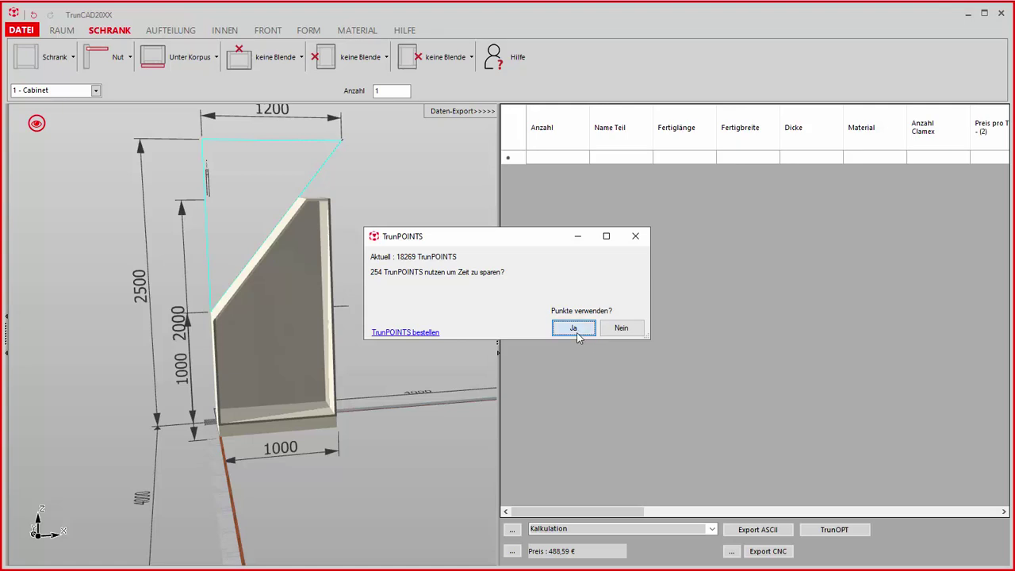
pyautogui.click(577, 334)
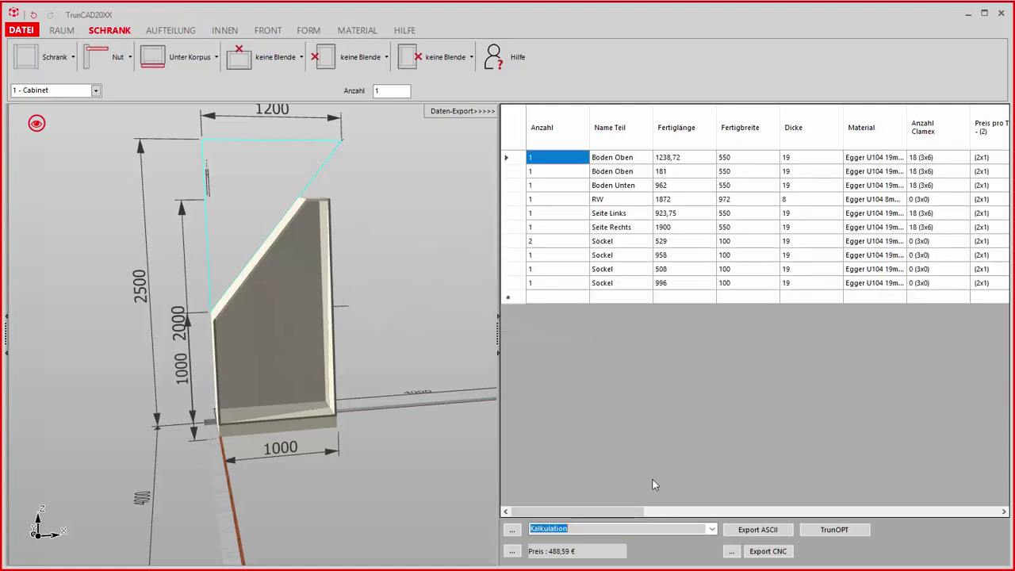
pyautogui.moveTo(610, 516); pyautogui.dragTo(977, 531)
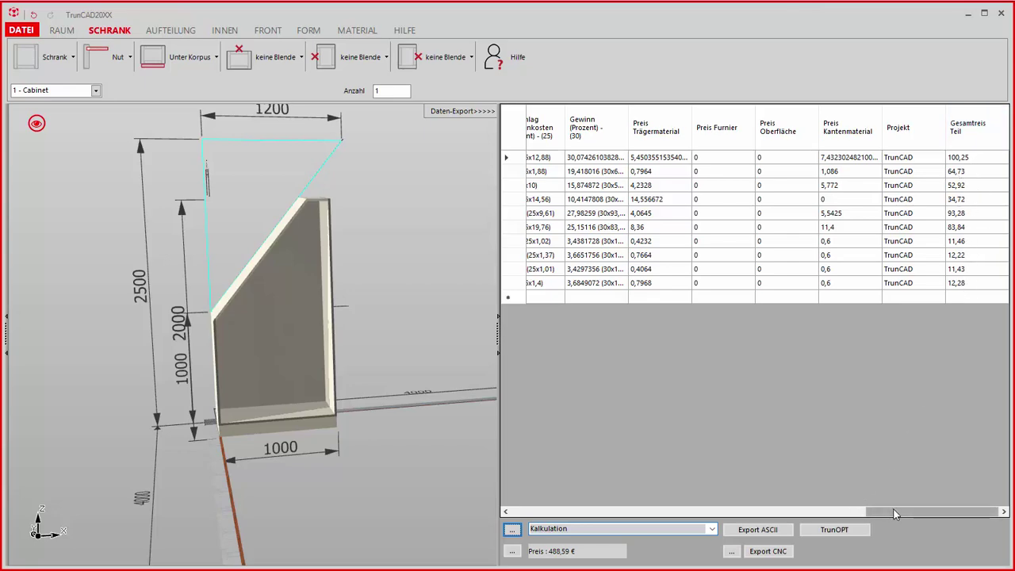
pyautogui.moveTo(895, 514); pyautogui.dragTo(678, 515)
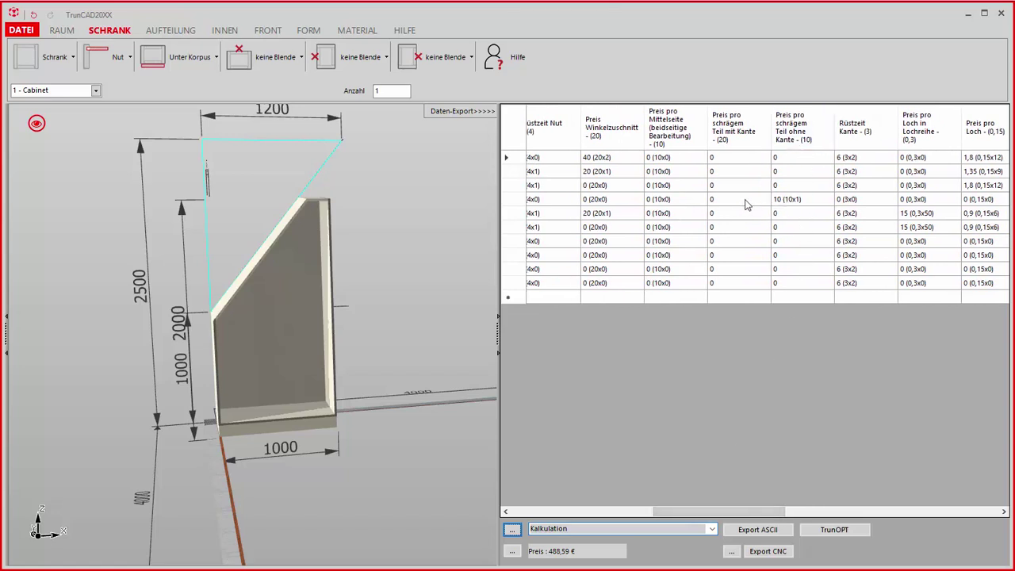
pyautogui.moveTo(718, 514); pyautogui.dragTo(686, 522)
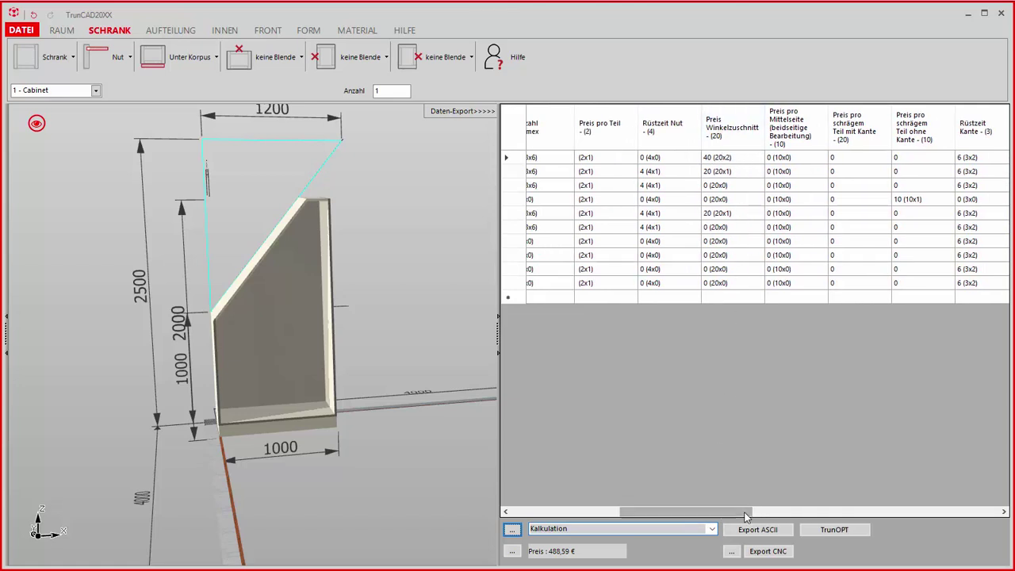
pyautogui.moveTo(747, 514); pyautogui.dragTo(710, 518)
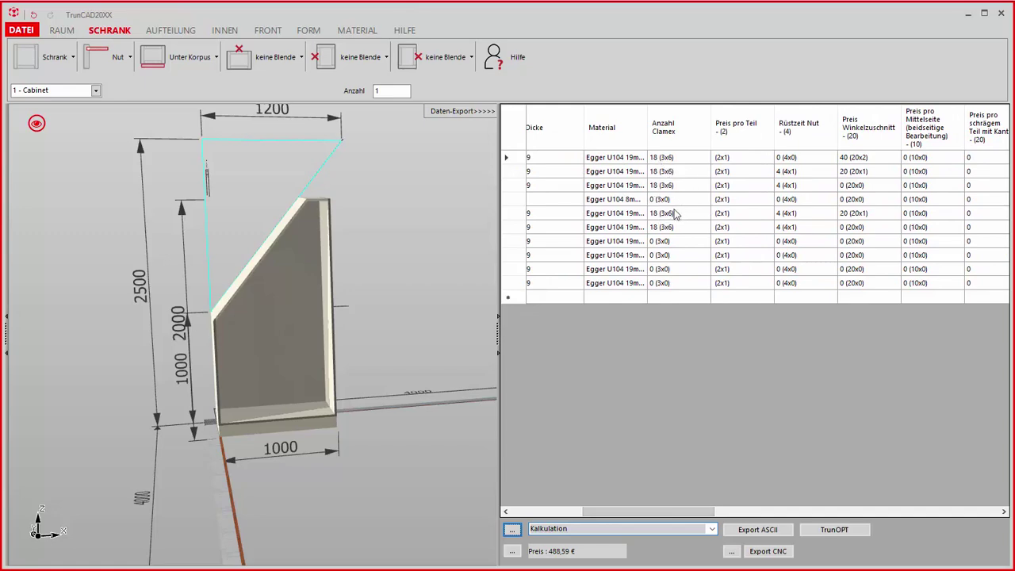
pyautogui.click(512, 529)
# Load the Kalkulation layout in Einstellungen Stückliste and scroll through its column list
pyautogui.click(467, 129)
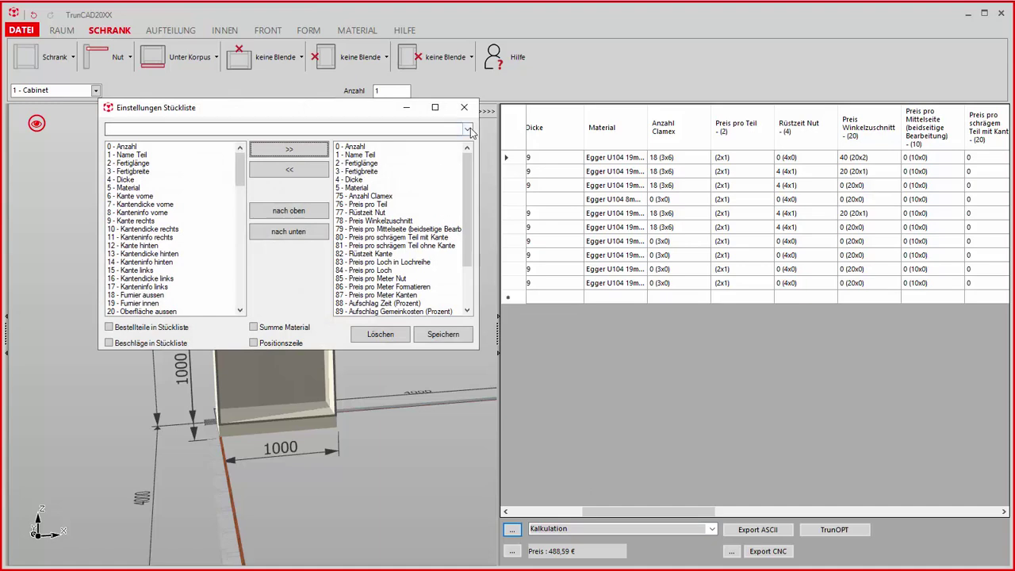
pyautogui.click(226, 240)
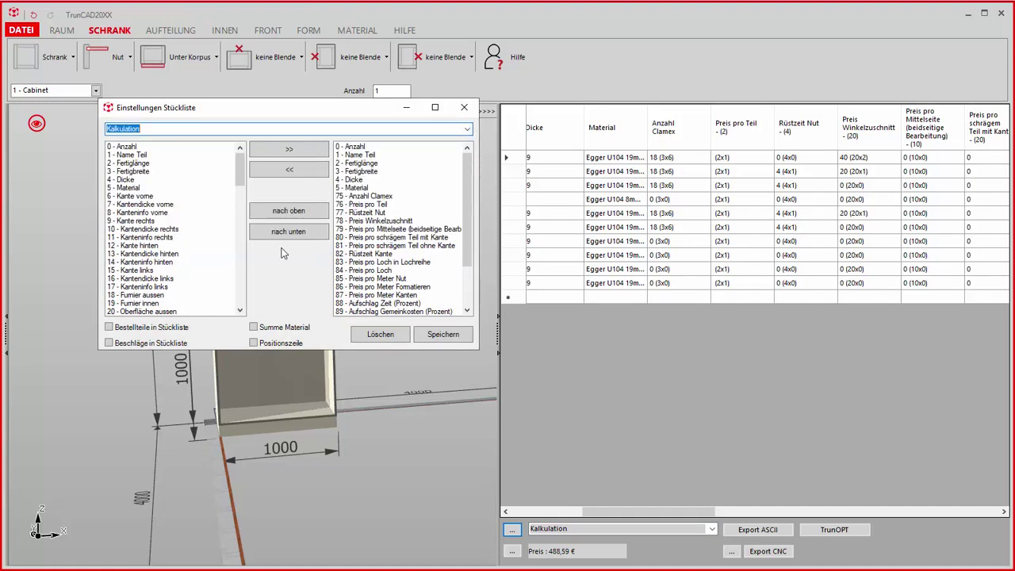
pyautogui.moveTo(471, 234); pyautogui.dragTo(469, 273)
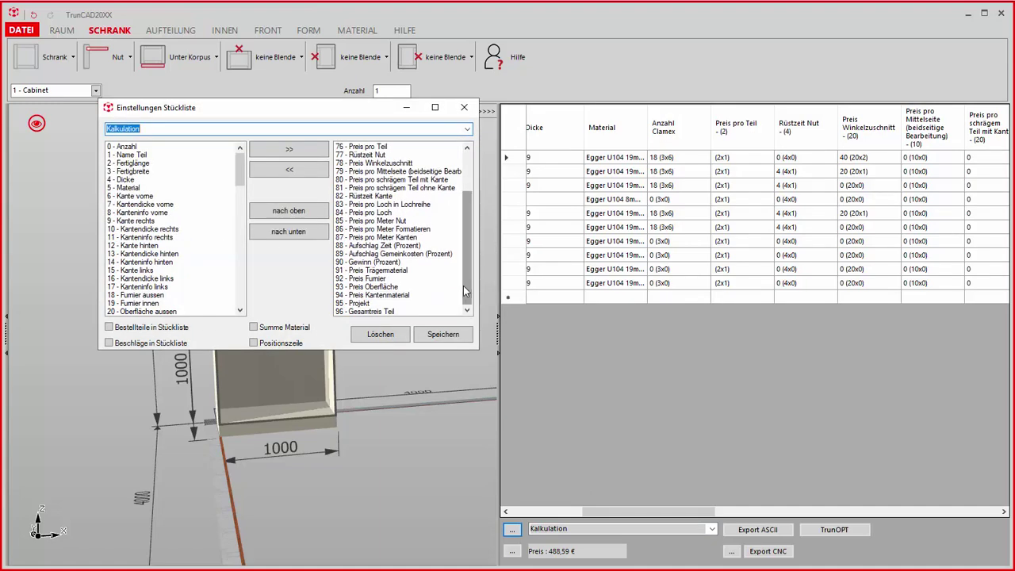